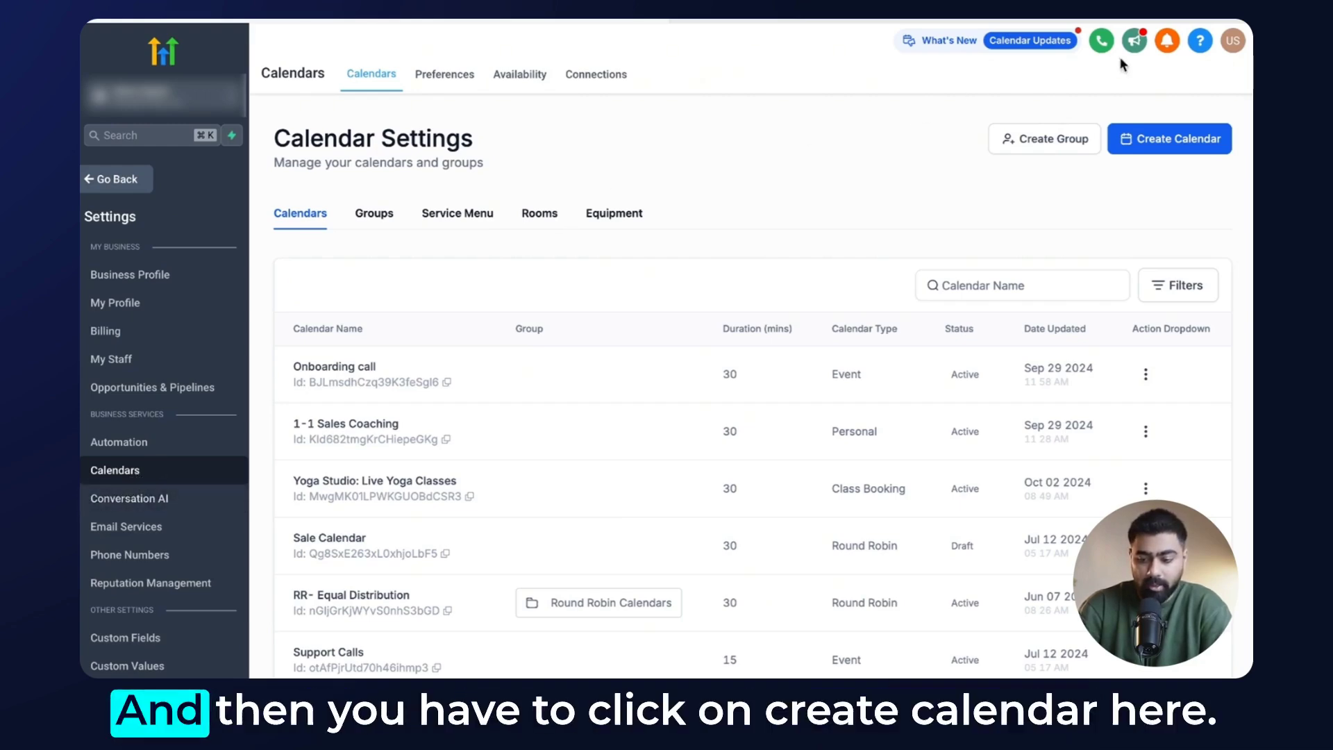
Step: Create a Class Booking calendar named "Yoga Studio: Live Yoga Classes with" followed by the instructor's first name
click(1166, 132)
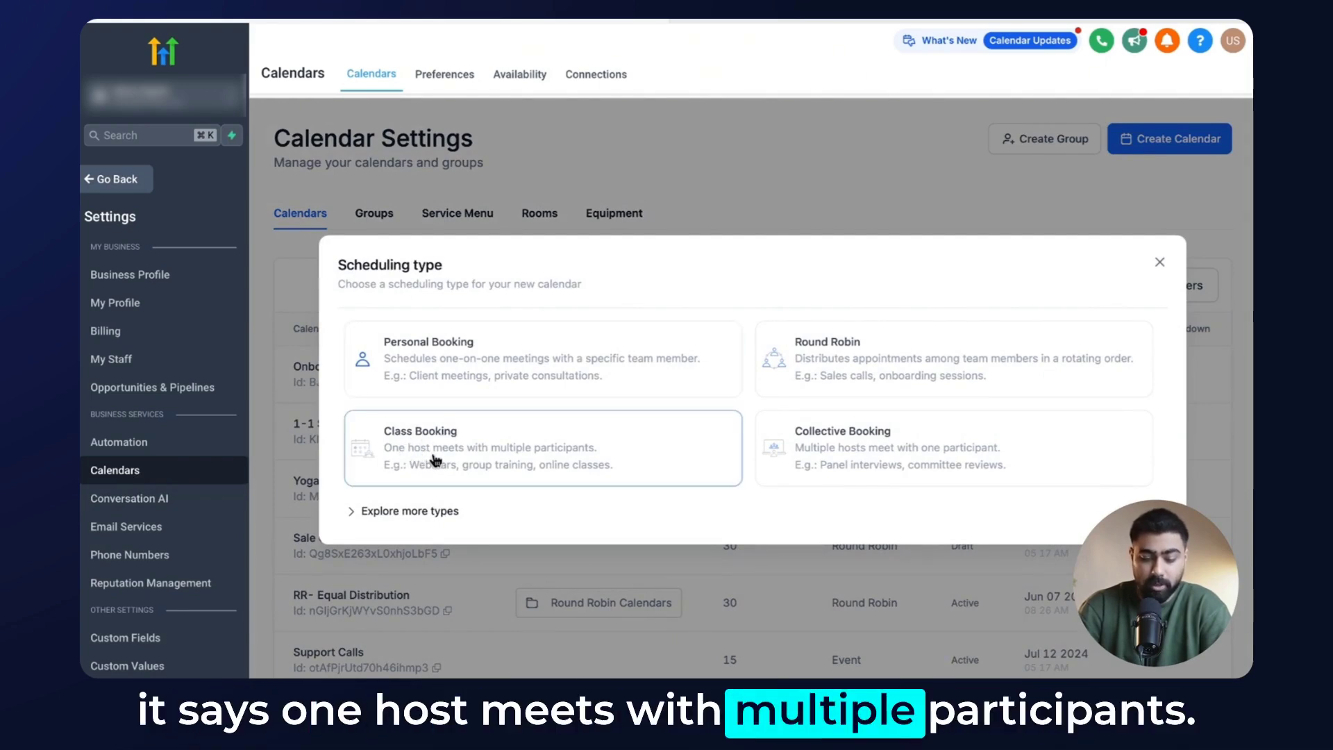
click(464, 454)
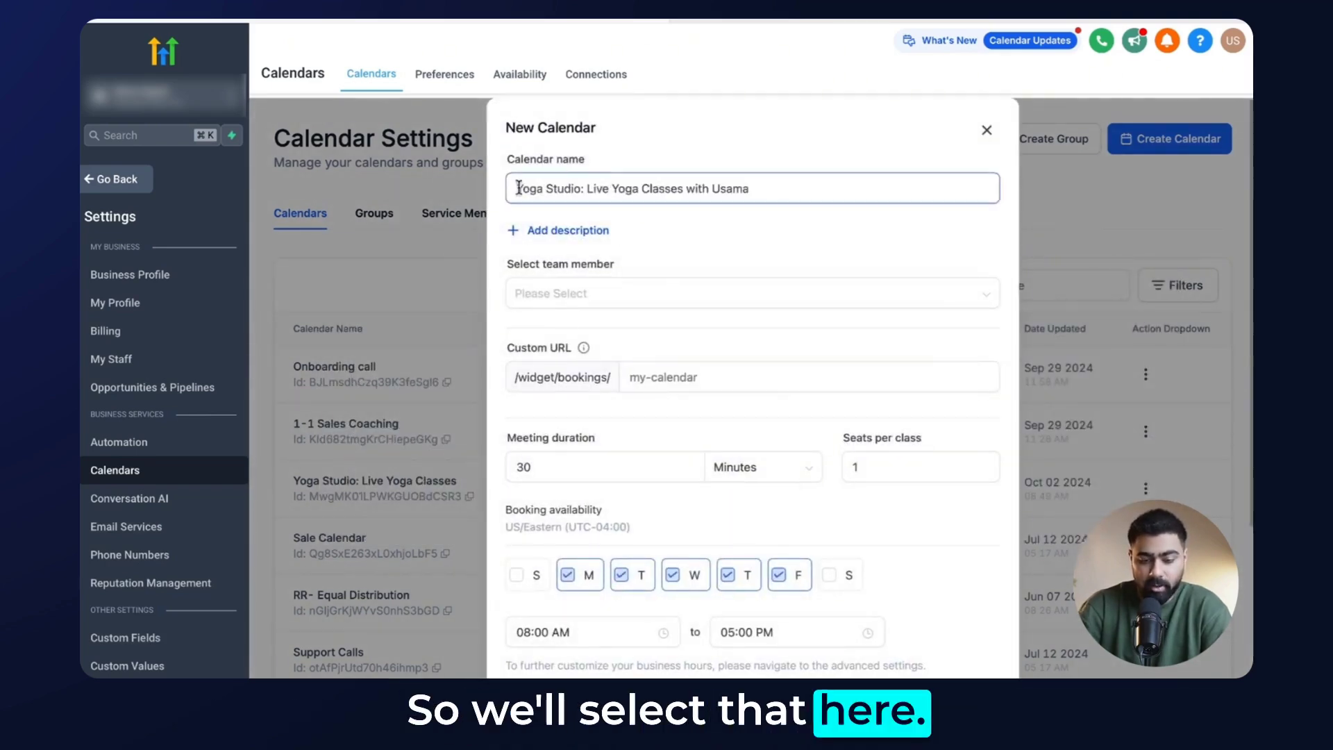
drag(518, 188, 831, 207)
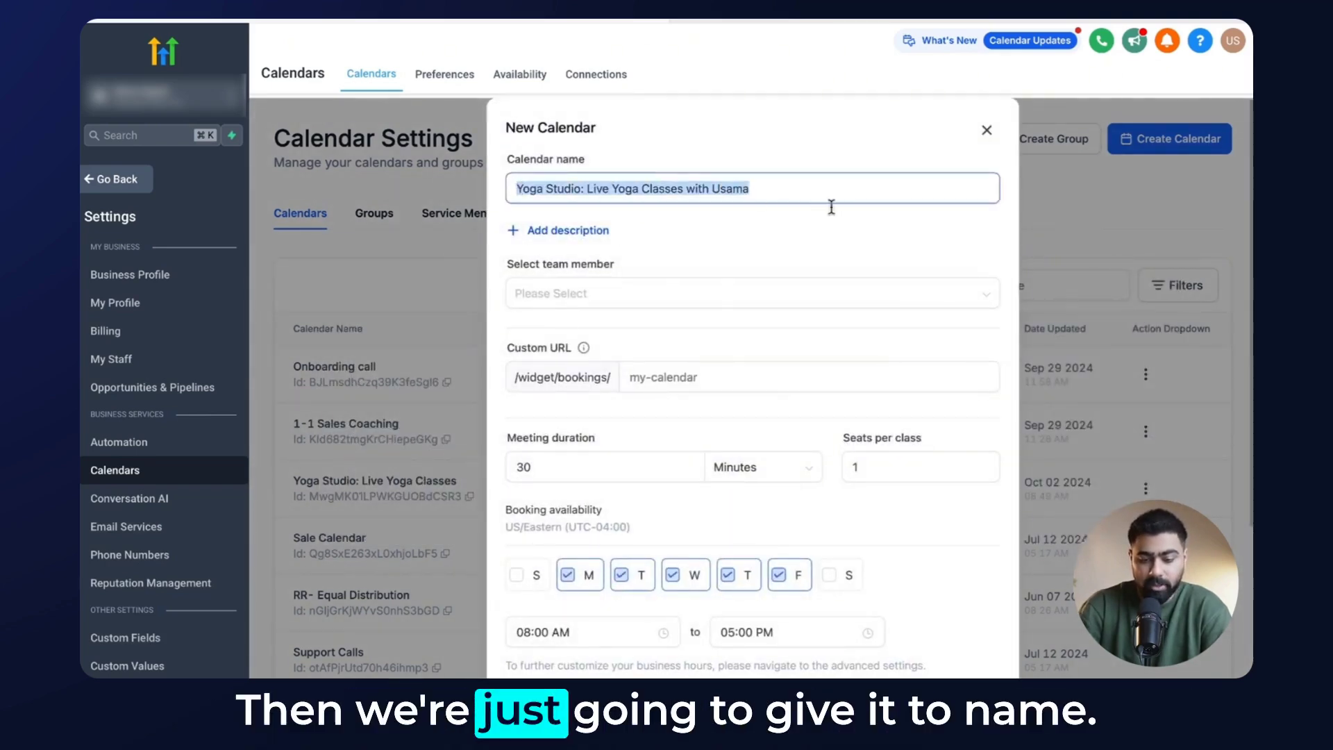
Step: Add a description inviting people to the live yoga classes and make its opening words "Join us for Live Yoga Classes" bold
click(567, 231)
text(Join us for Live Yoga Classes that inspire mindfulness and rejuvenation! Our expert instructors guide you through flowing sequences, catering to all levels. Experience community and balance as you connect with your body and breath.)
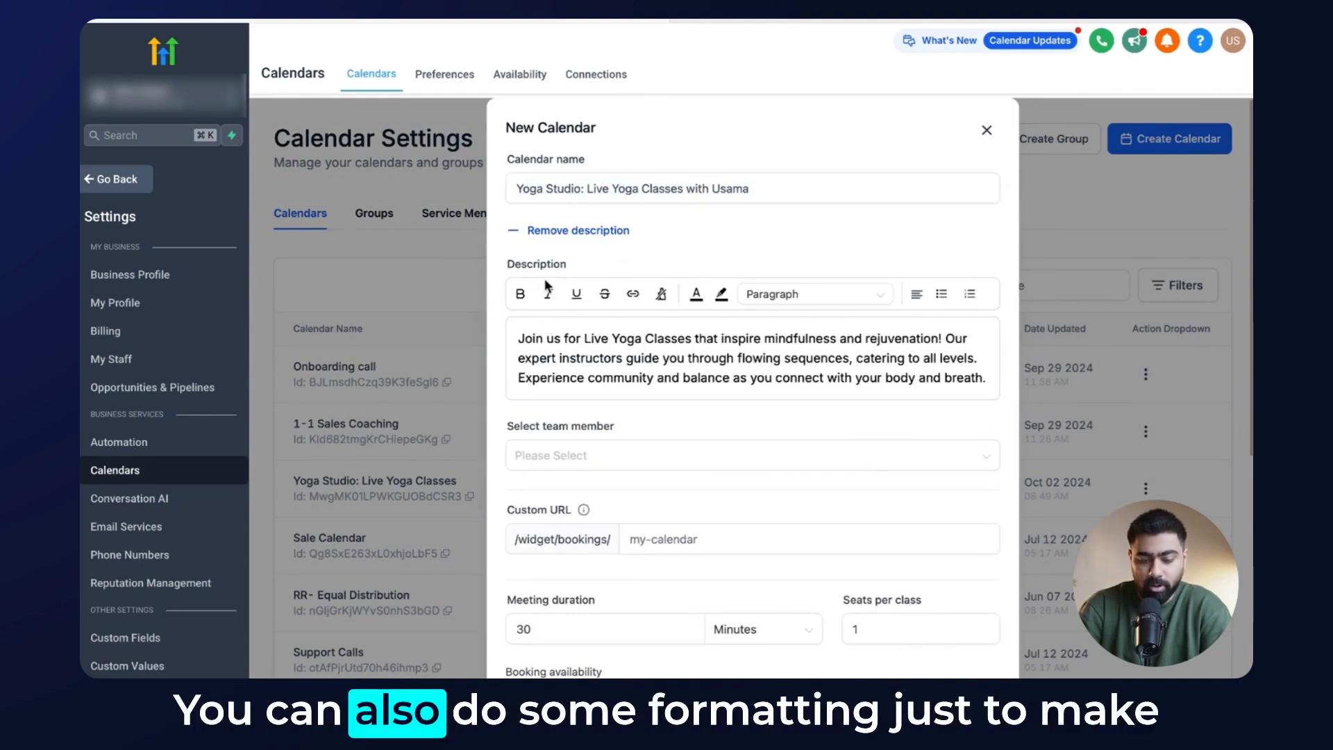
drag(693, 333, 489, 342)
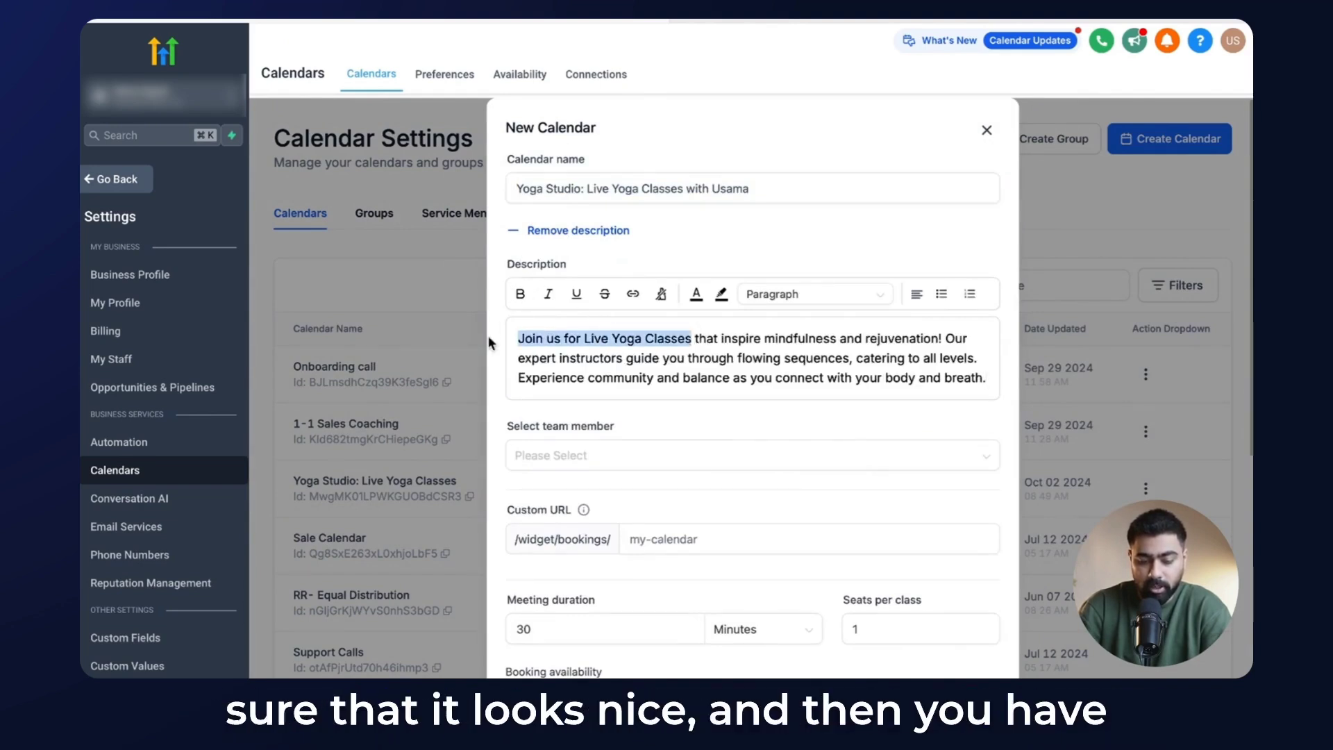
click(520, 294)
Step: Assign the instructor as the calendar's team member and set the custom URL to yoga-class-ohio-1234
scroll(549, 299, down, 3)
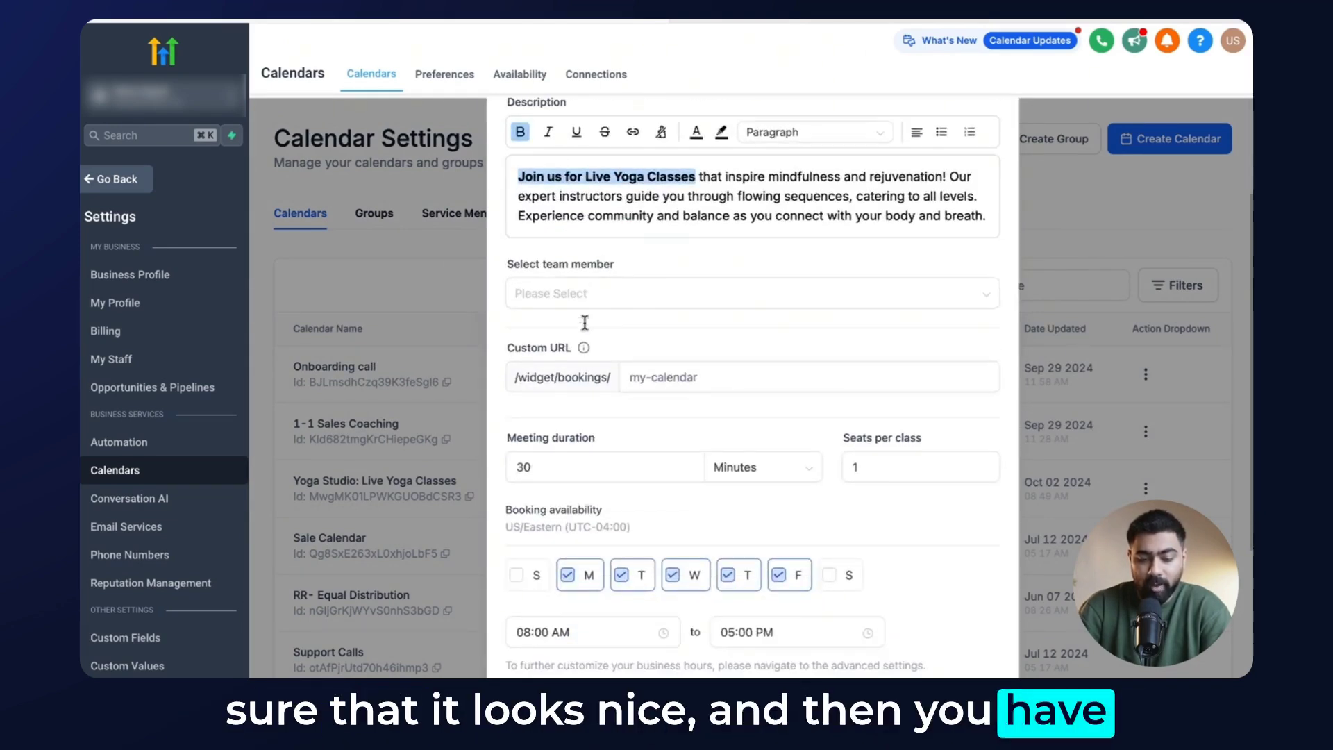
click(558, 293)
click(562, 331)
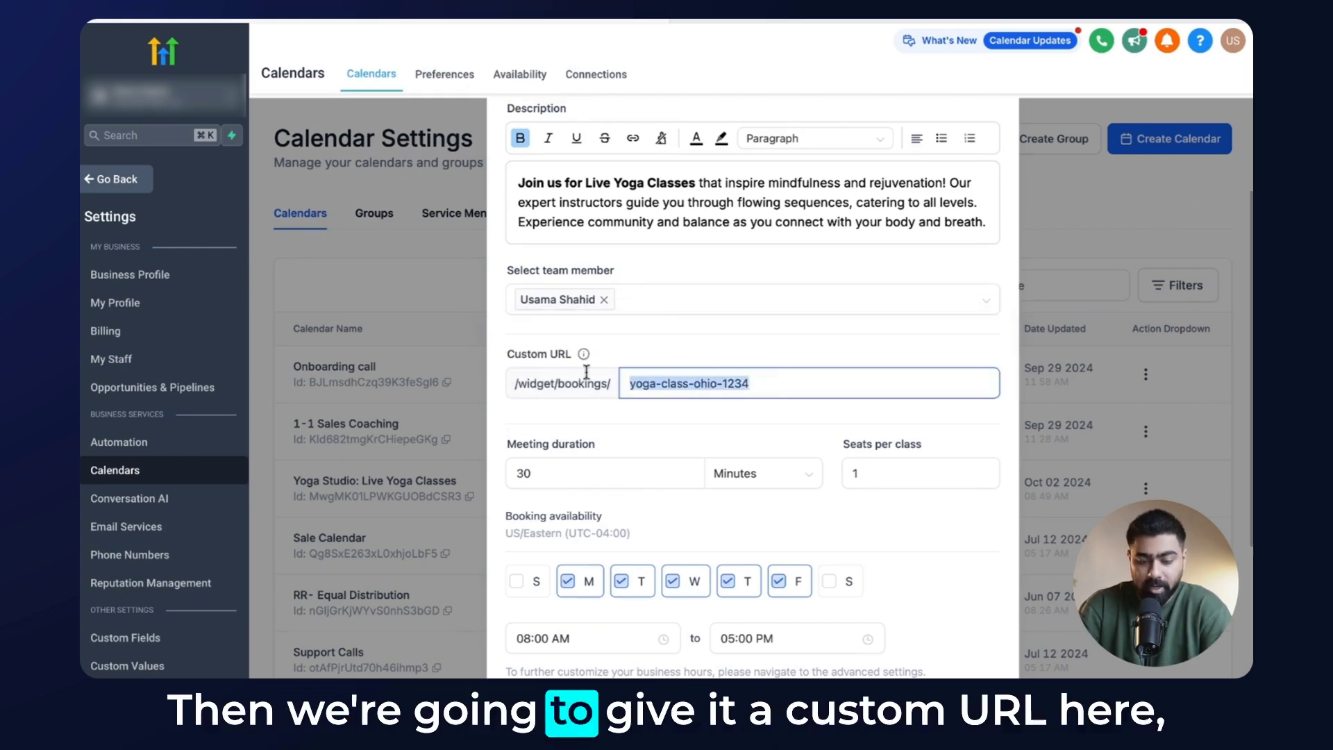
Step: Keep the meeting duration at 30 minutes and set the seats per class to 15
scroll(628, 389, down, 3)
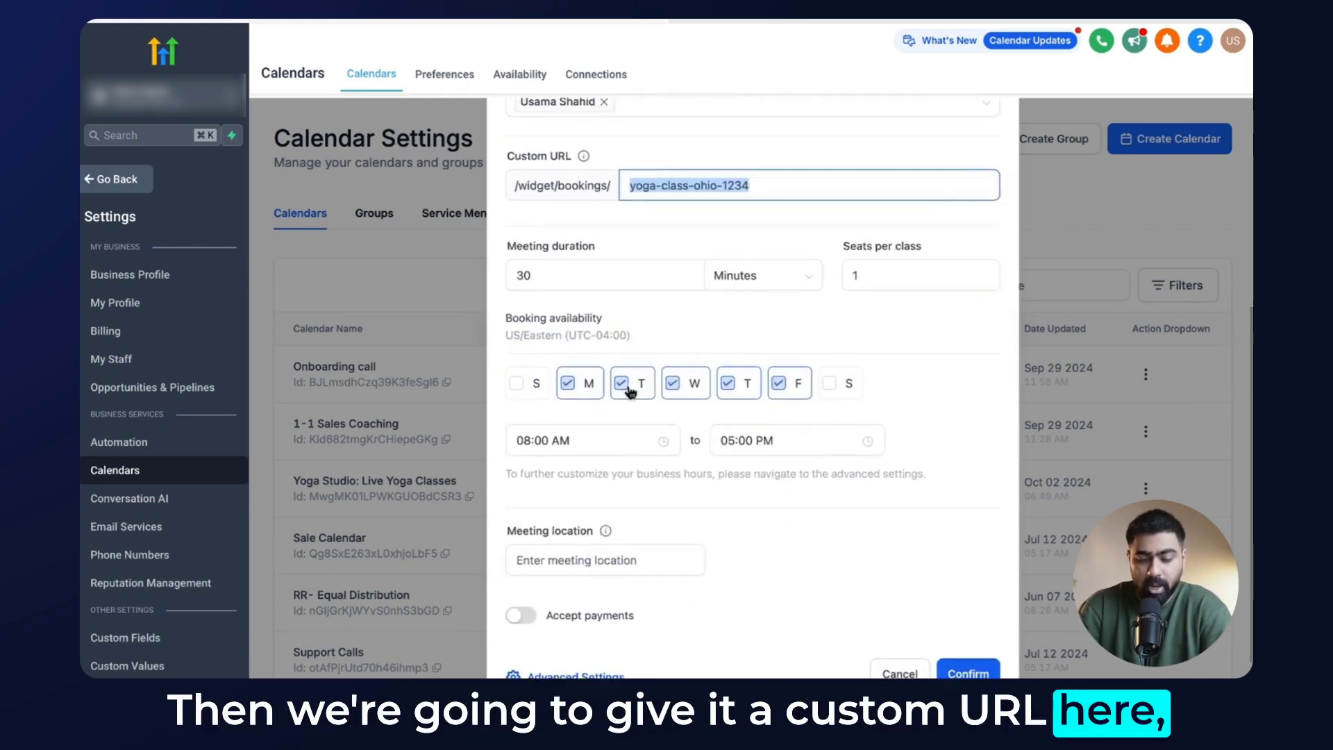
double_click(562, 275)
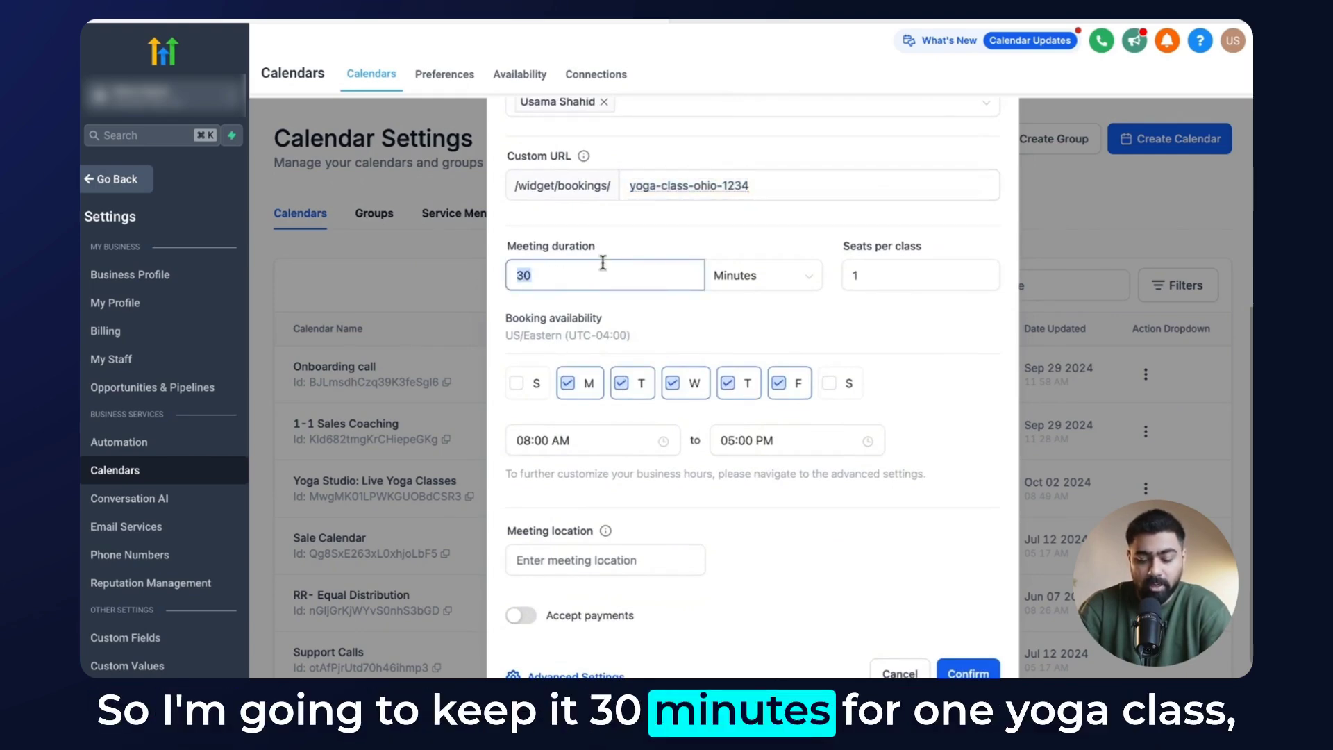
click(877, 274)
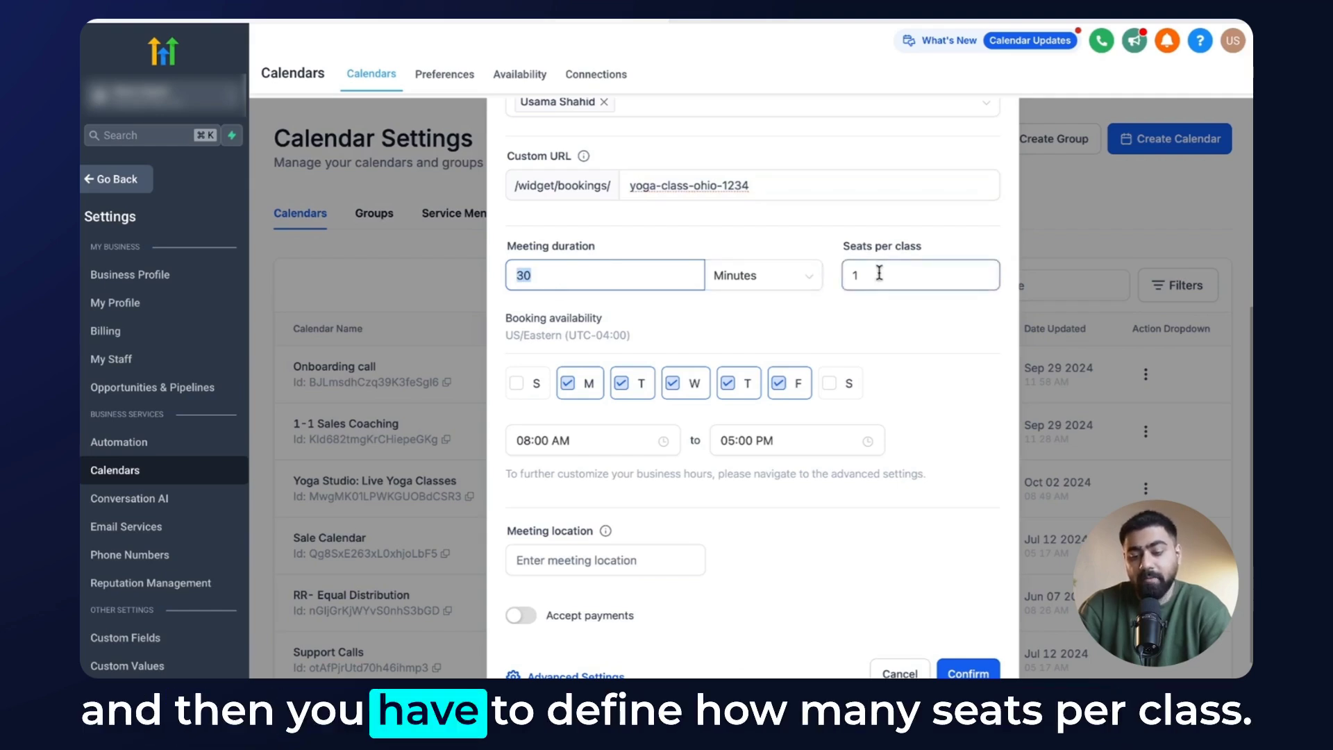
double_click(855, 275)
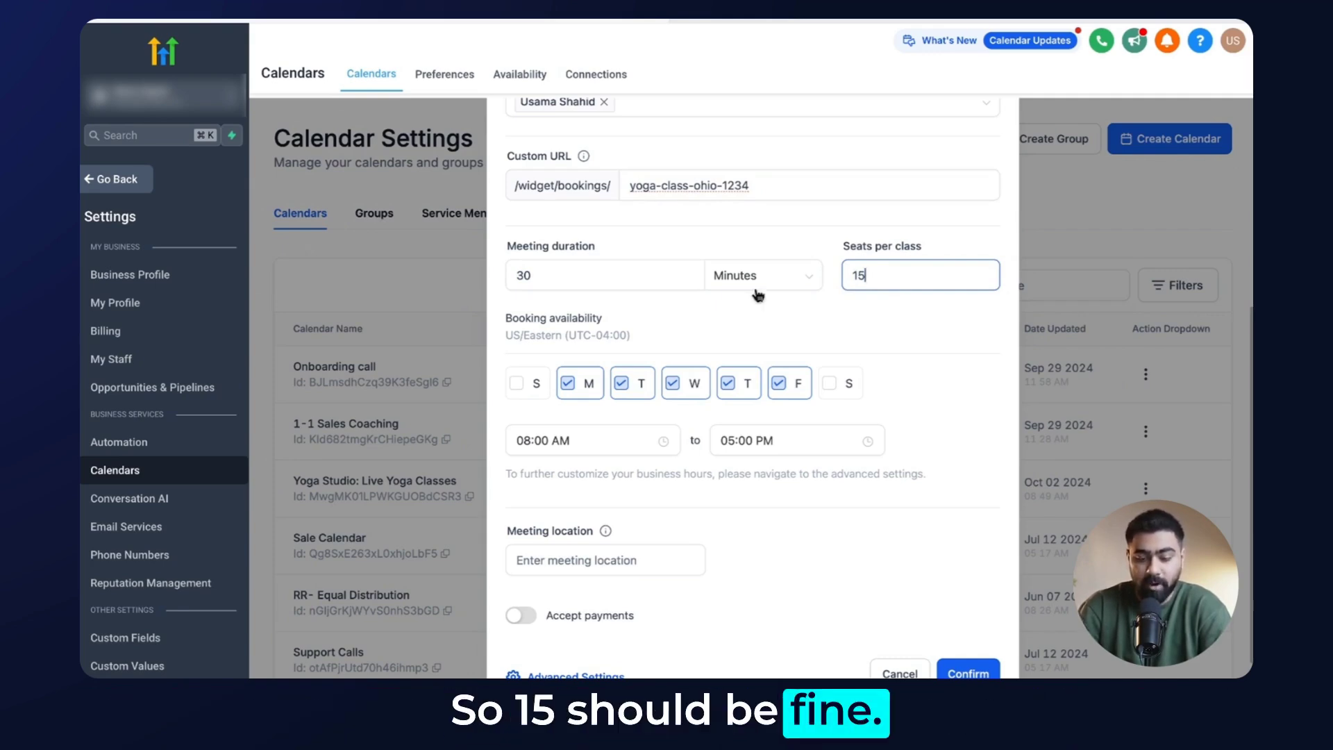
click(539, 309)
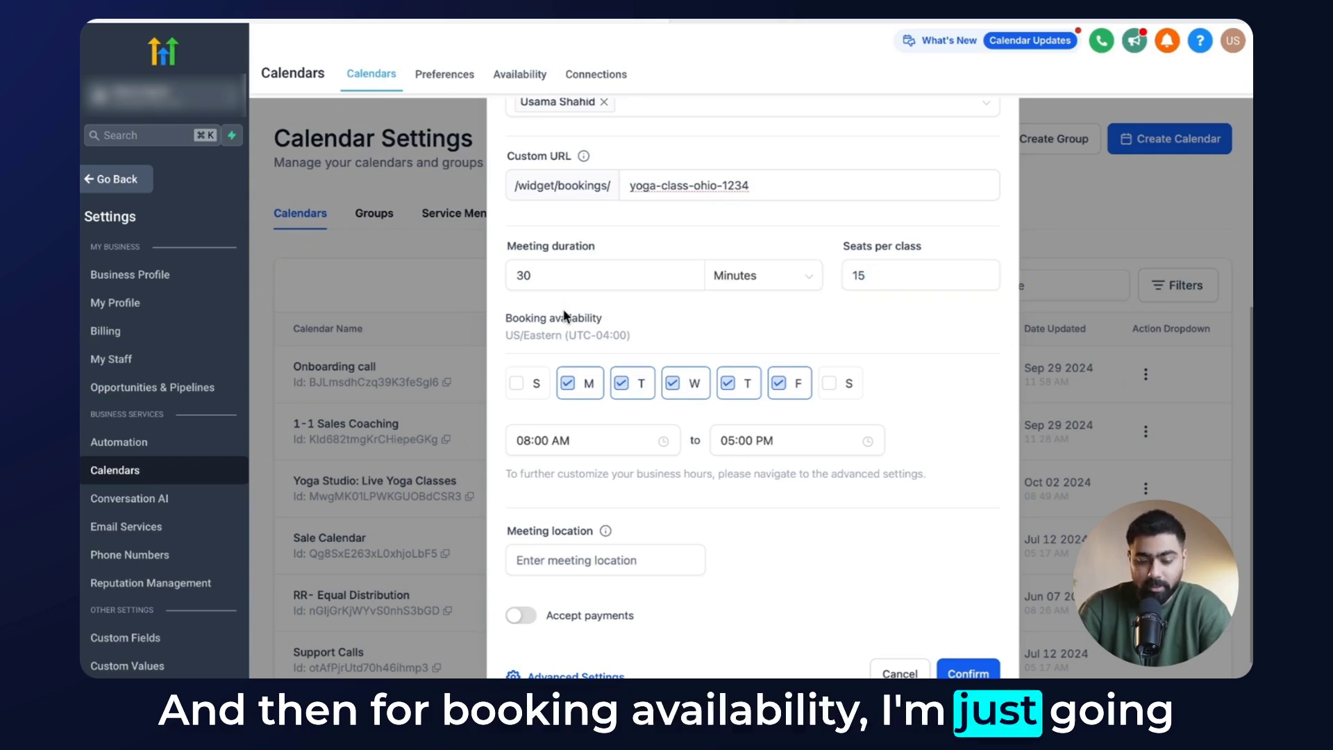
Step: Limit the booking availability to Monday, Wednesday and Friday from 06:00 AM to 08:00 AM
click(621, 383)
click(727, 383)
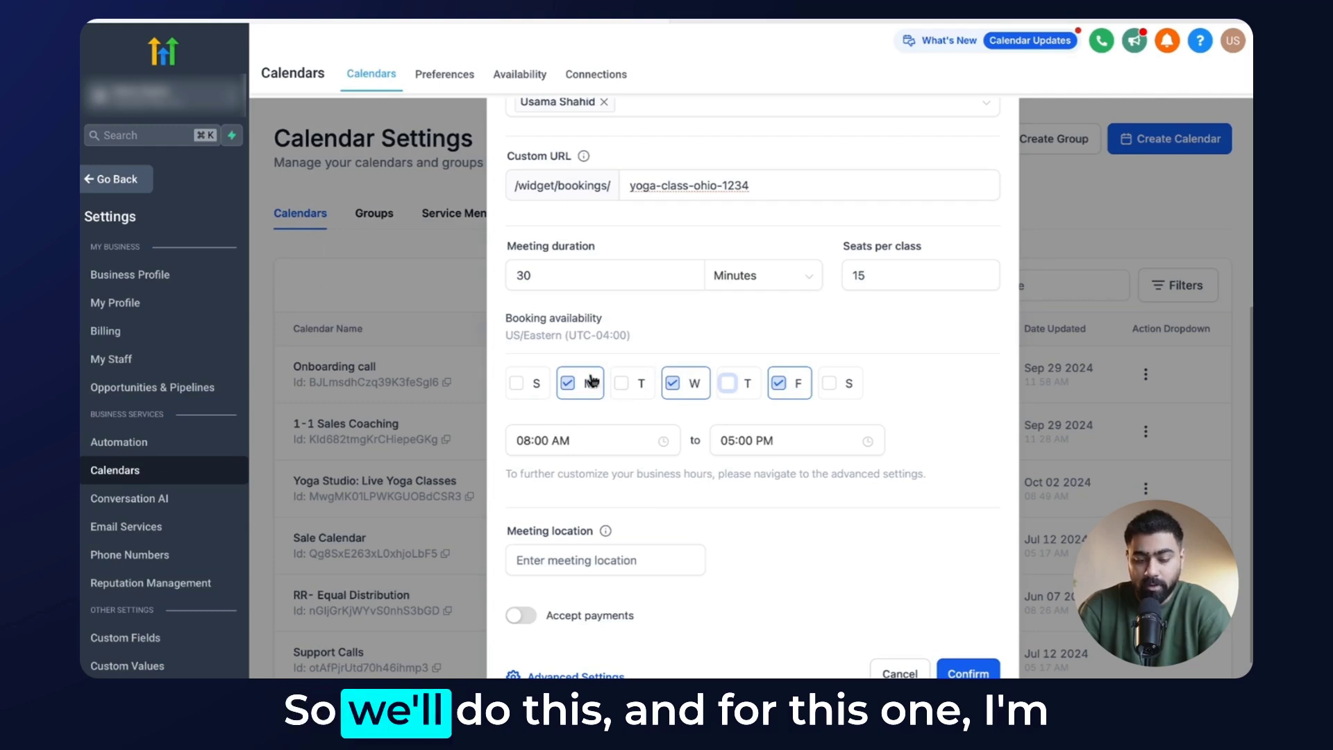
click(531, 433)
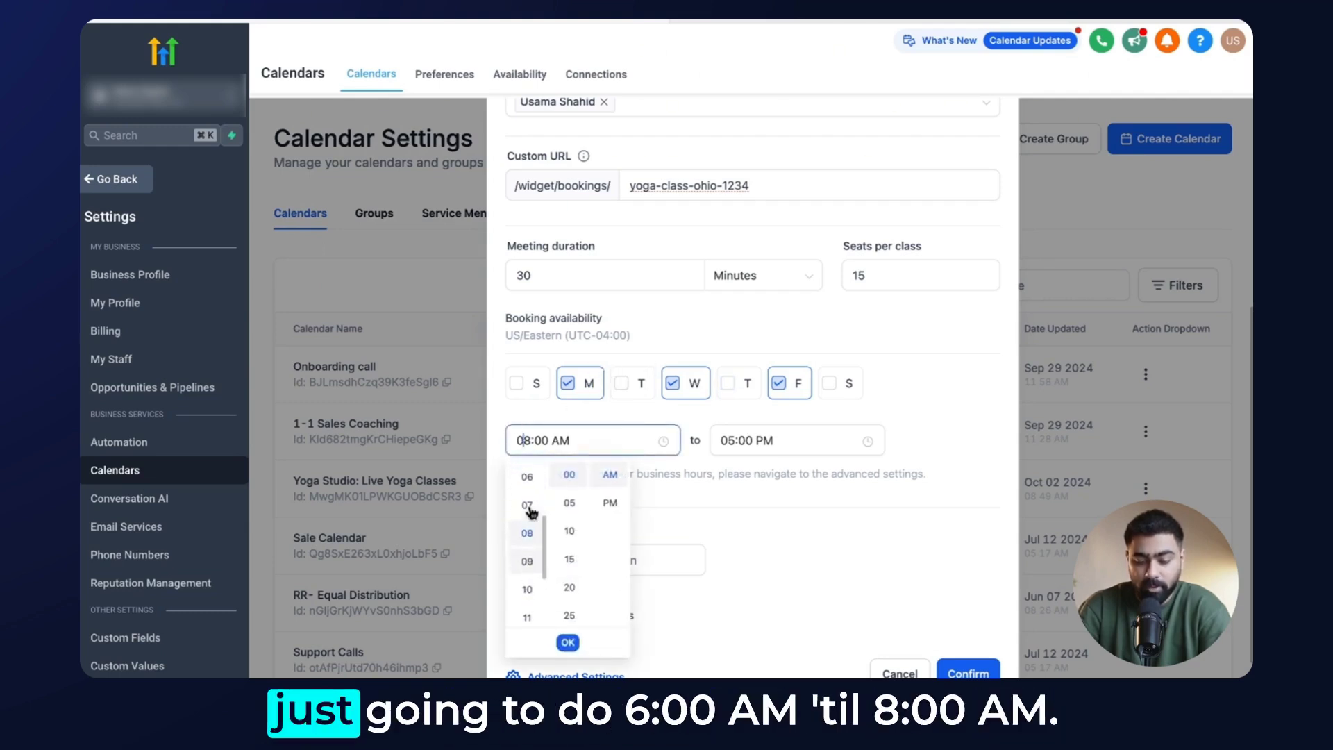
click(722, 439)
click(733, 563)
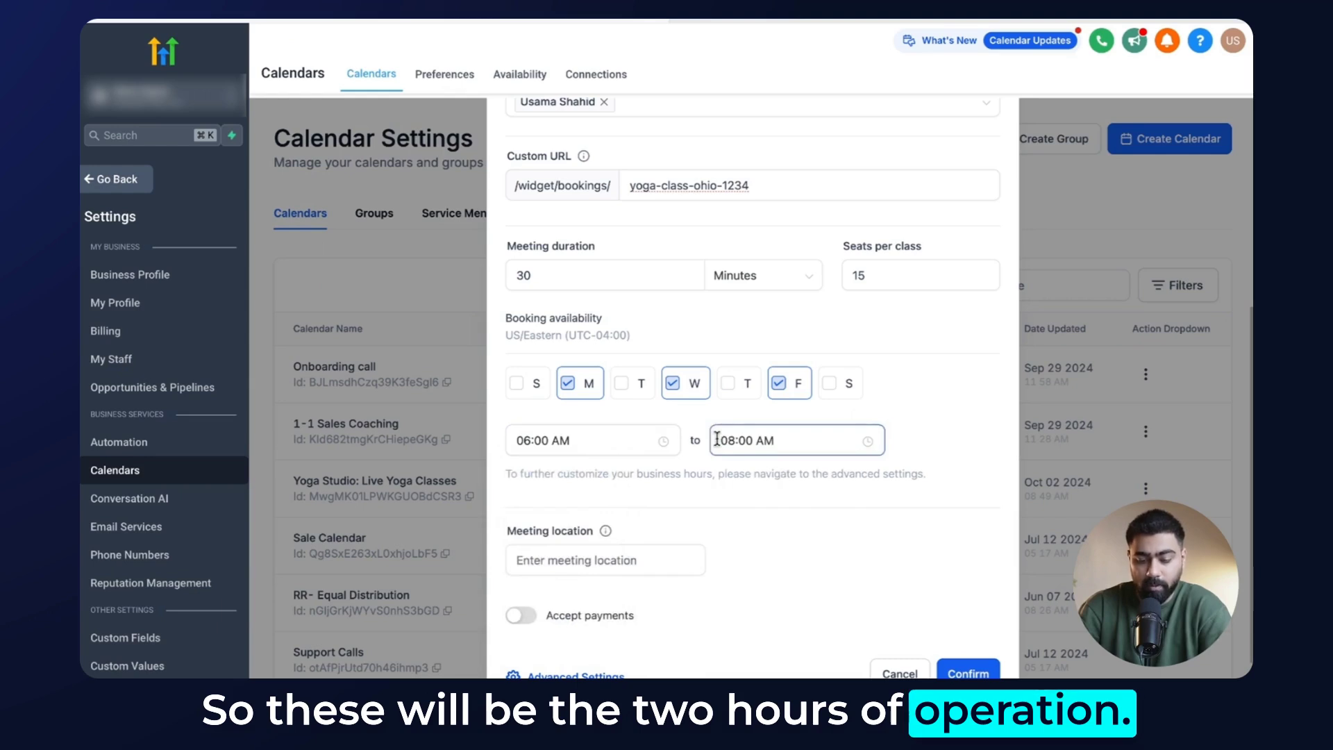
Step: Set the meeting location to zoom.us/12312312 and accept payments of 99 USD for the class
triple_click(636, 559)
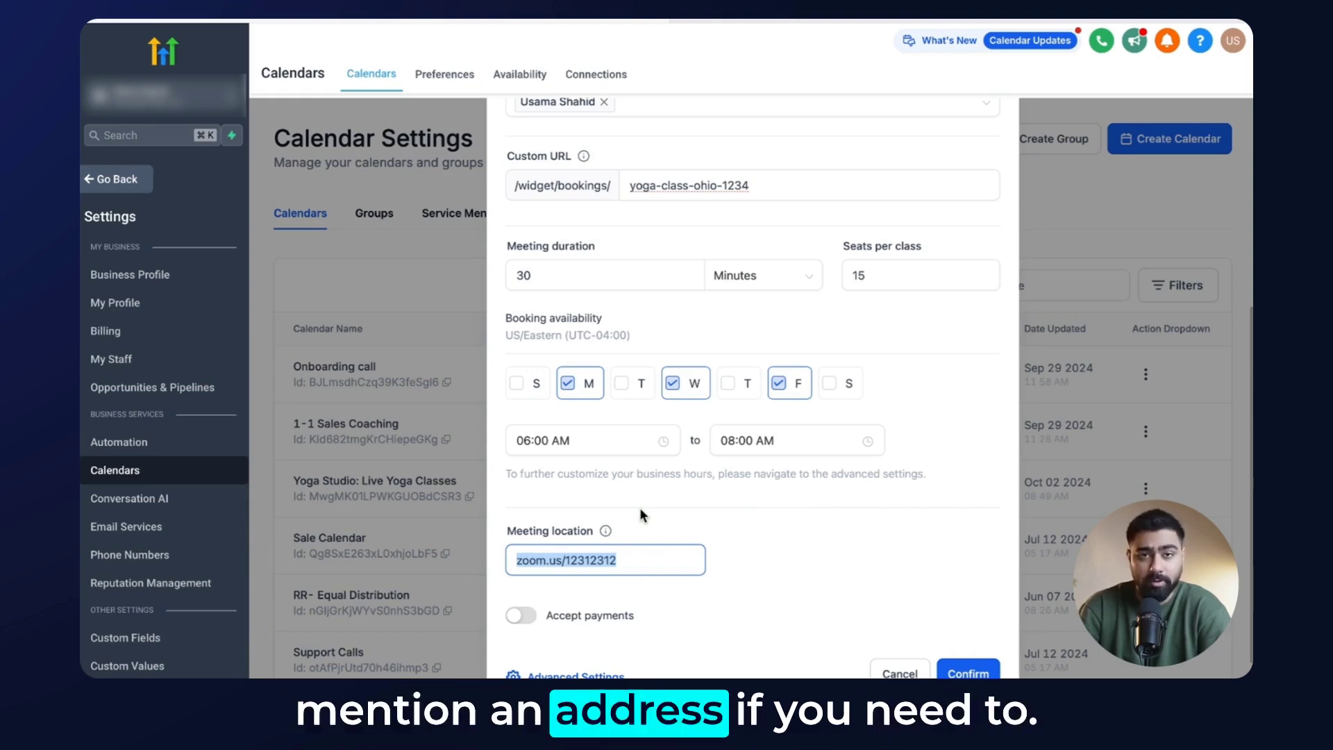
scroll(639, 509, down, 1)
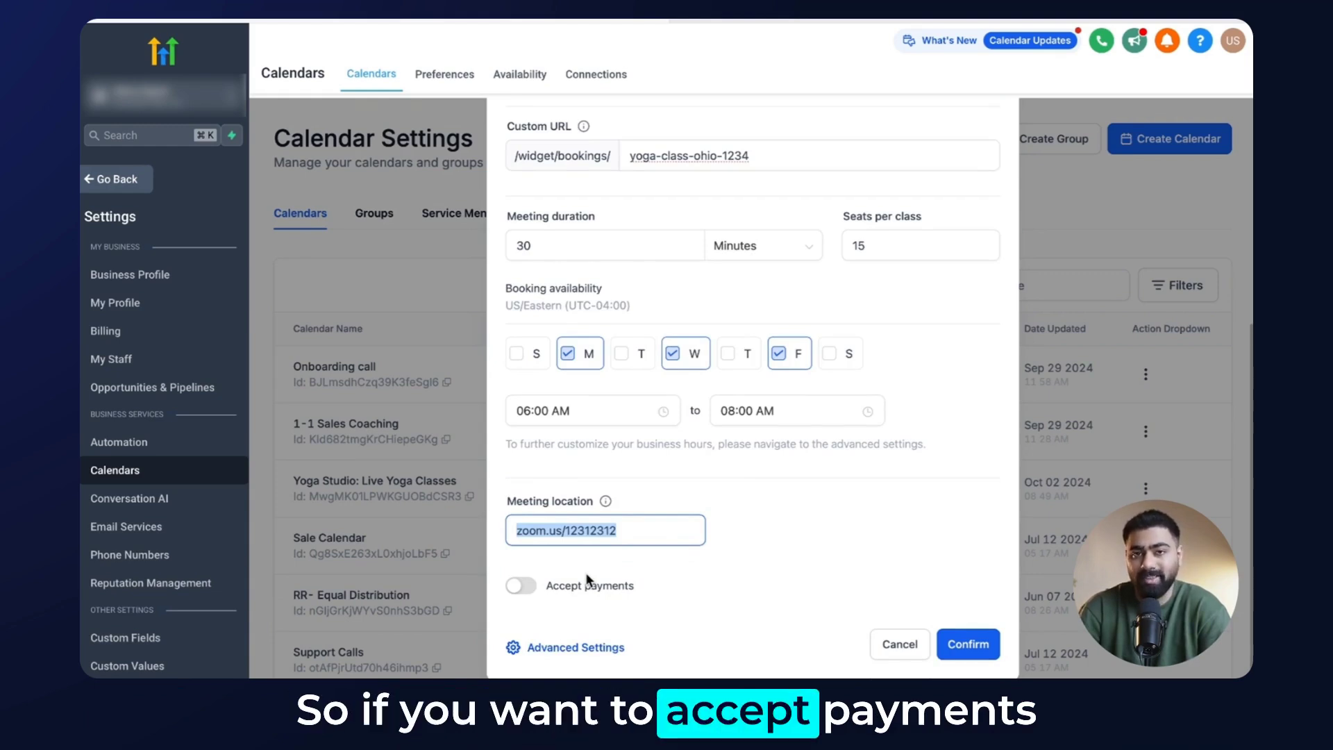
click(527, 589)
scroll(564, 568, down, 1)
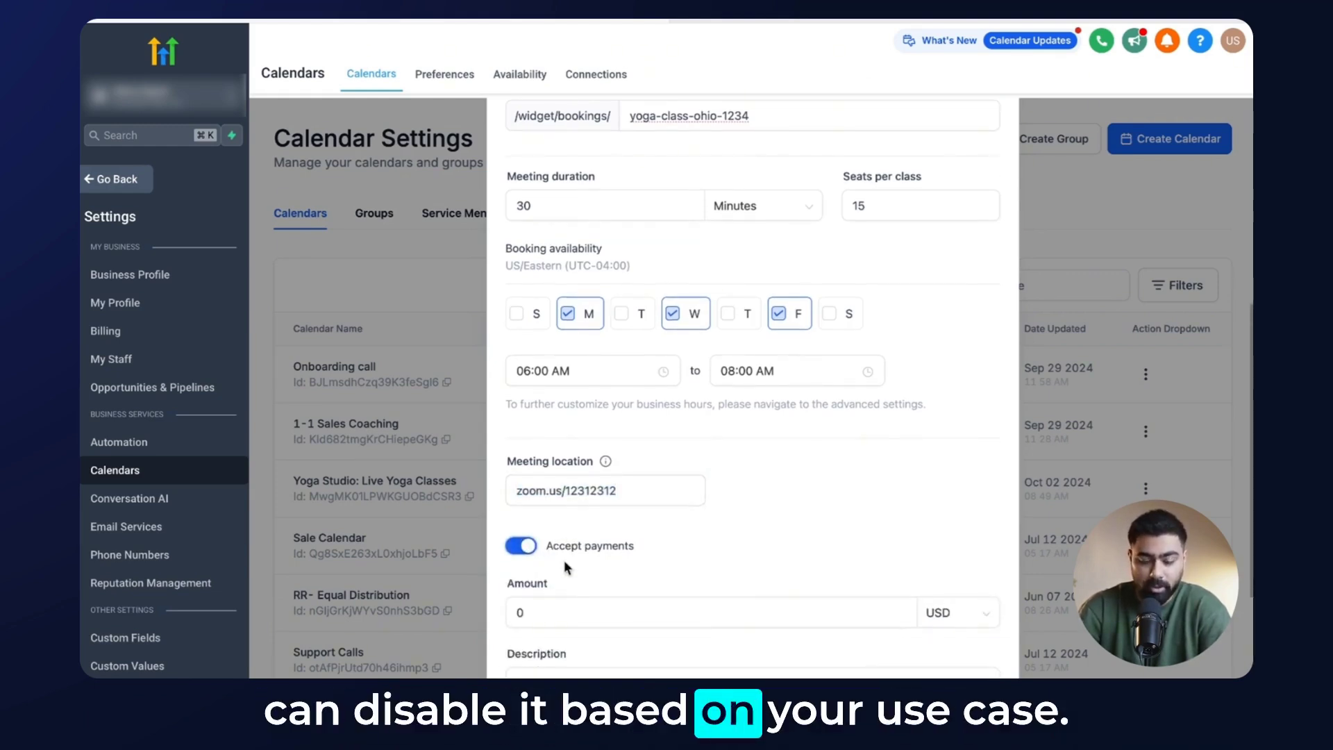
scroll(564, 568, down, 2)
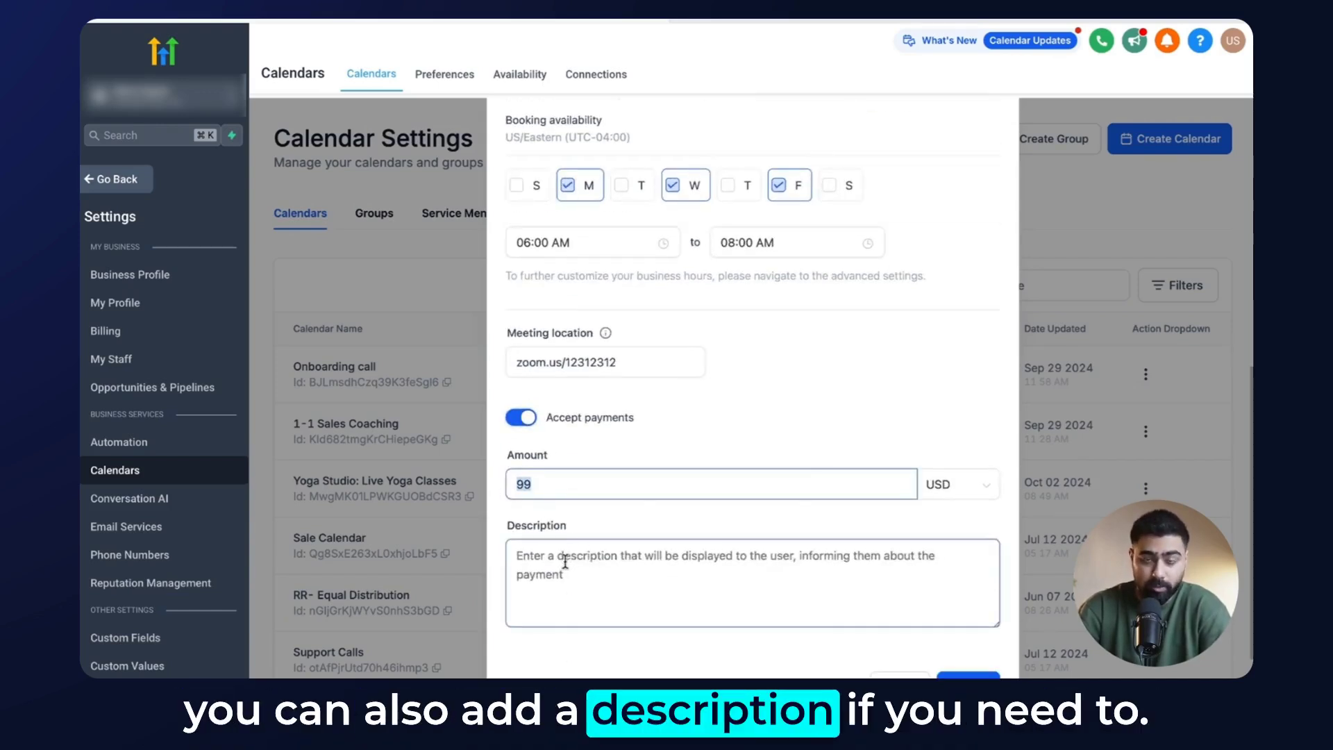
scroll(637, 493, down, 1)
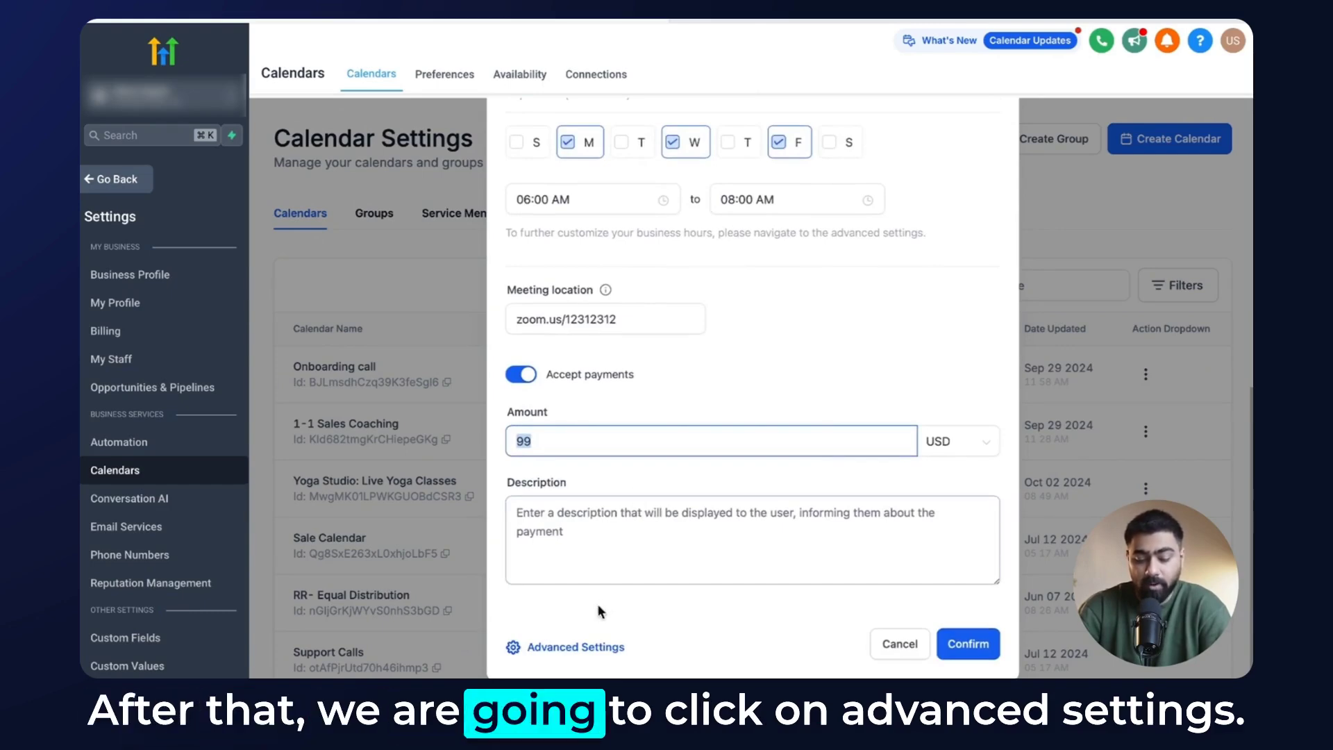
Step: Open the calendar's advanced settings, upload the yoga logo and set its widget shape to Circle
click(582, 646)
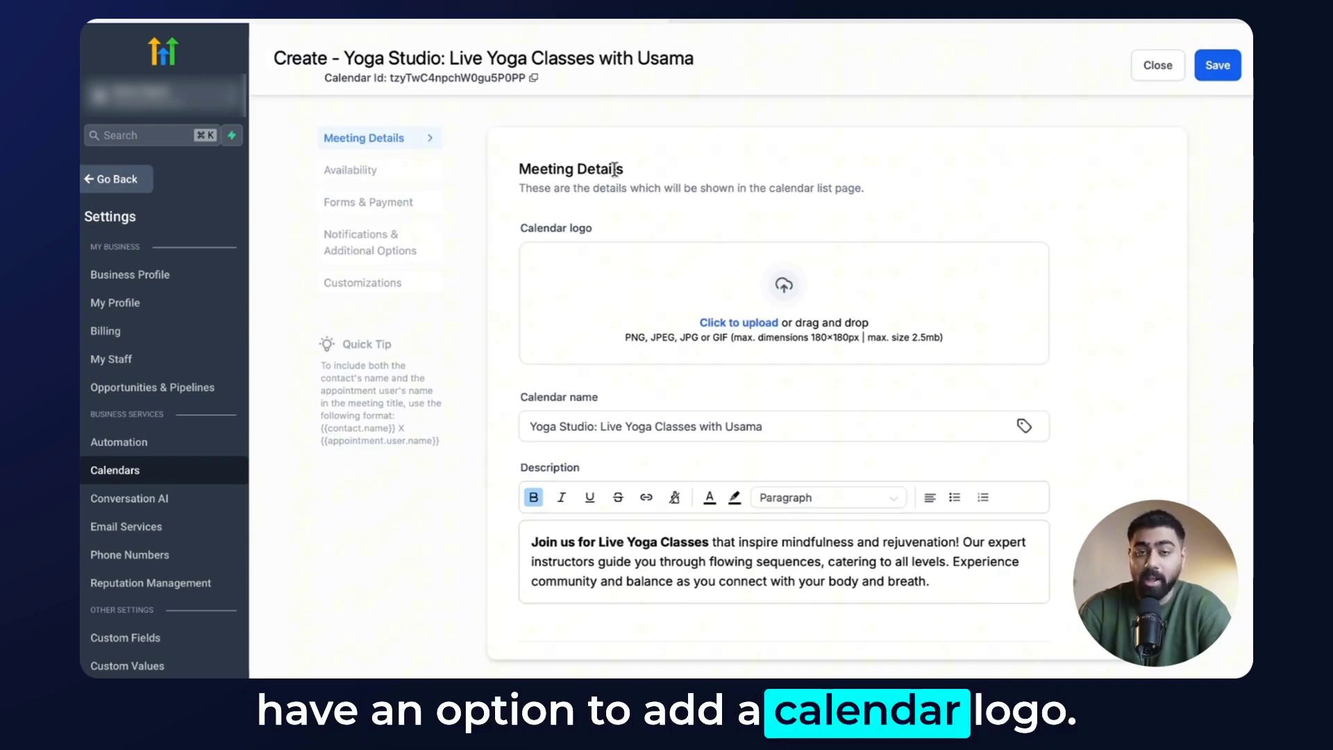
click(726, 320)
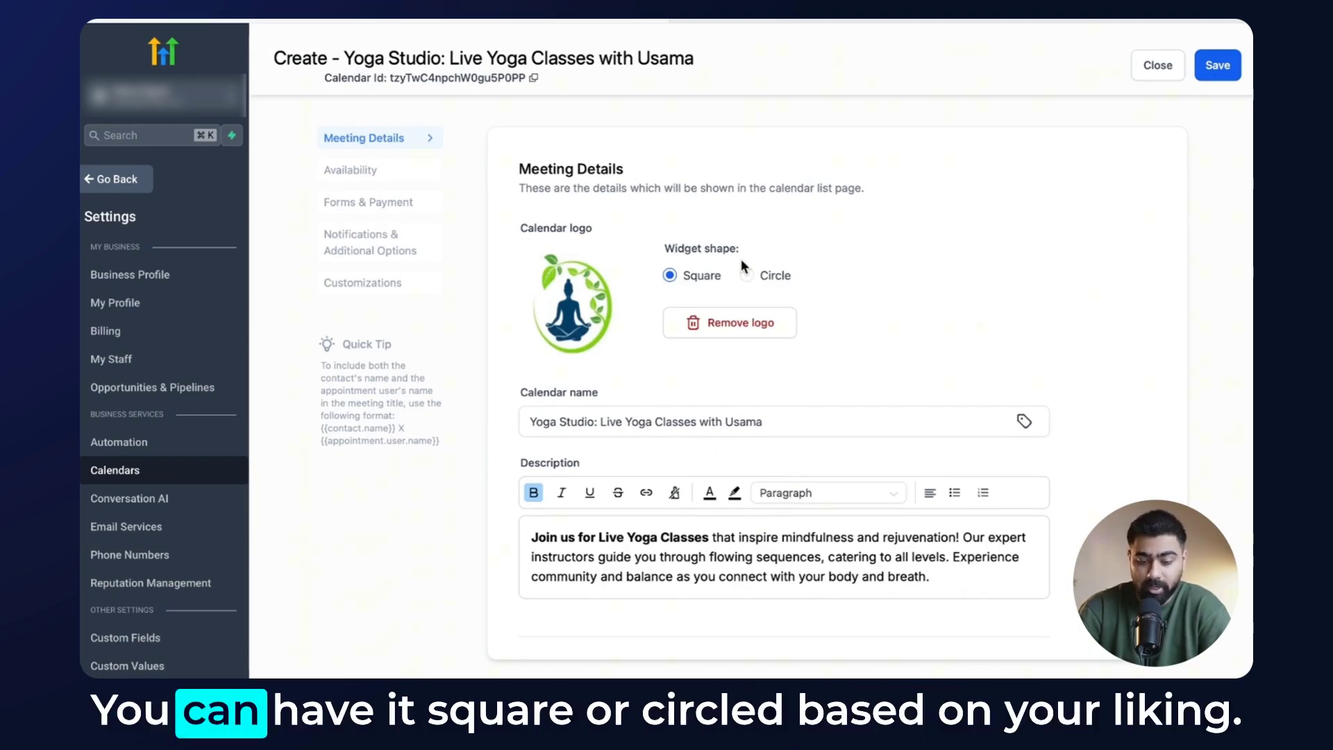
click(748, 275)
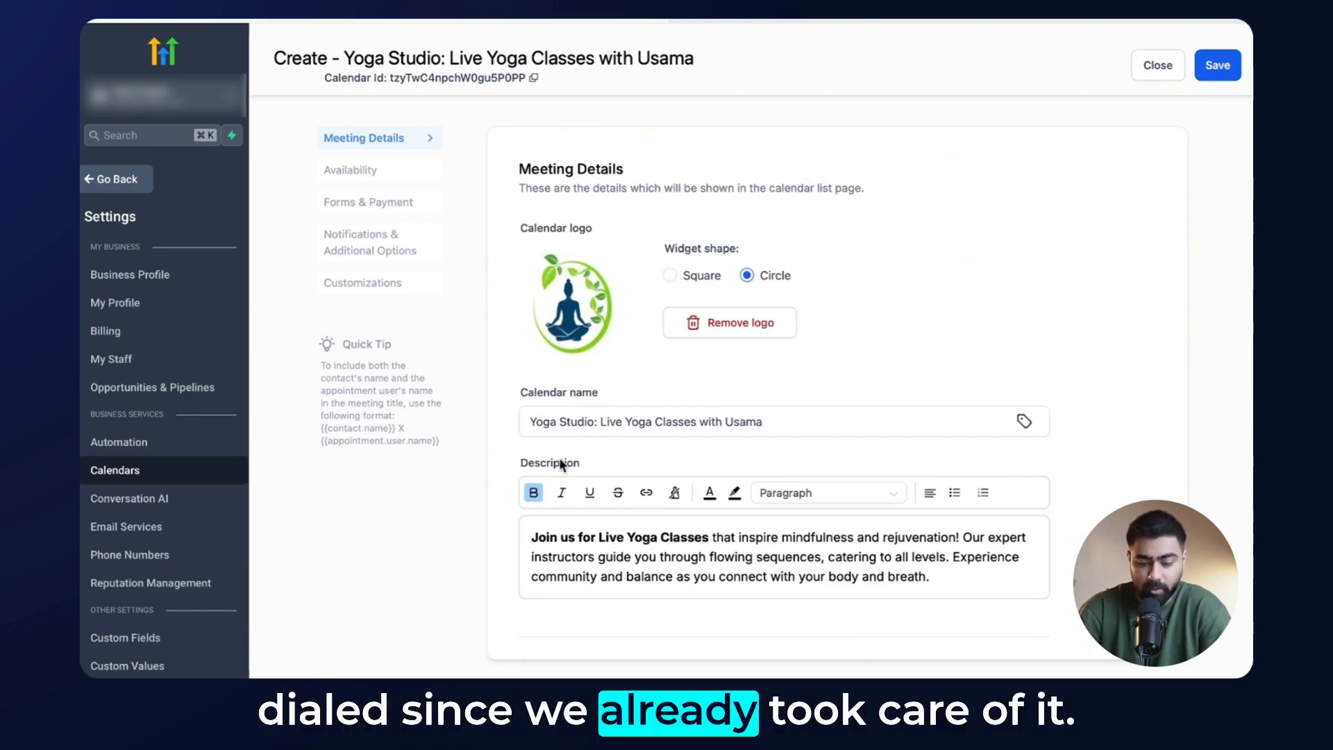
Step: Extend the meeting invite title after {{contact.name}} with "&", the instructor's first name and ": Yoga Class Invite"
scroll(582, 479, down, 4)
scroll(583, 482, down, 4)
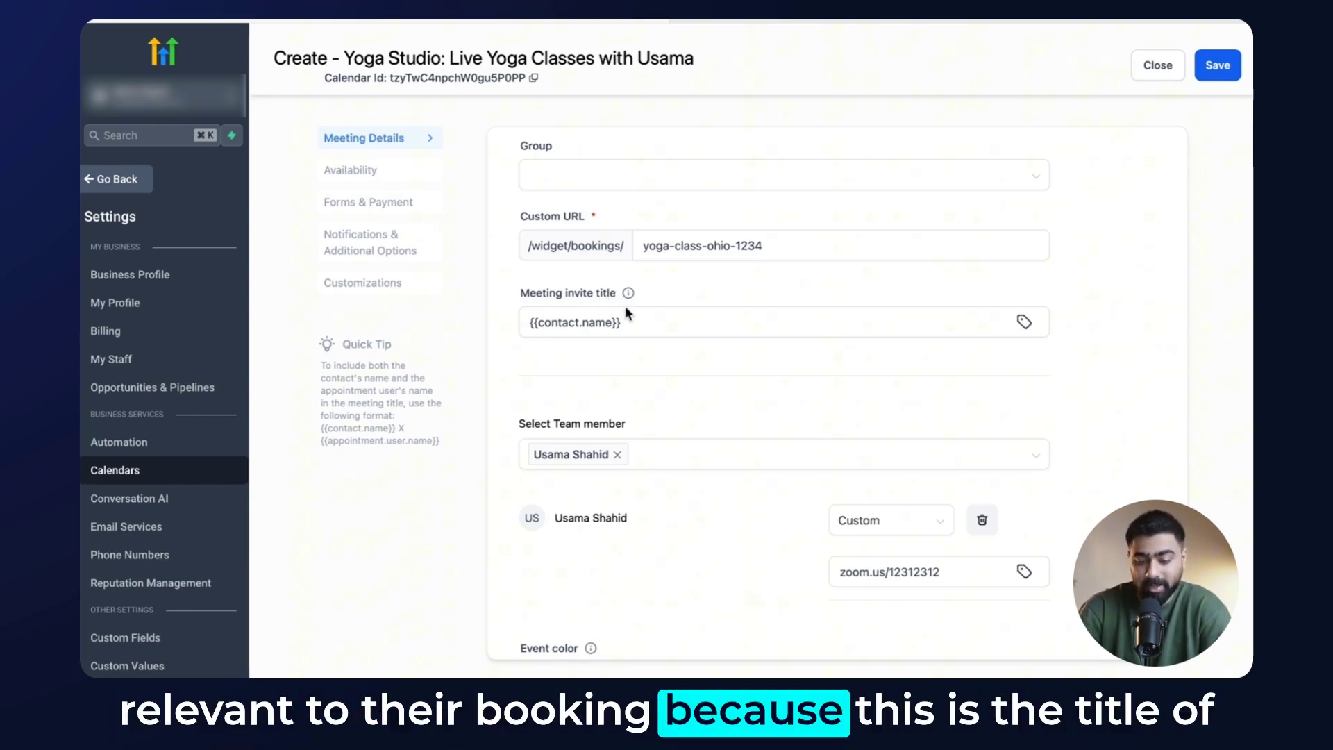
click(634, 321)
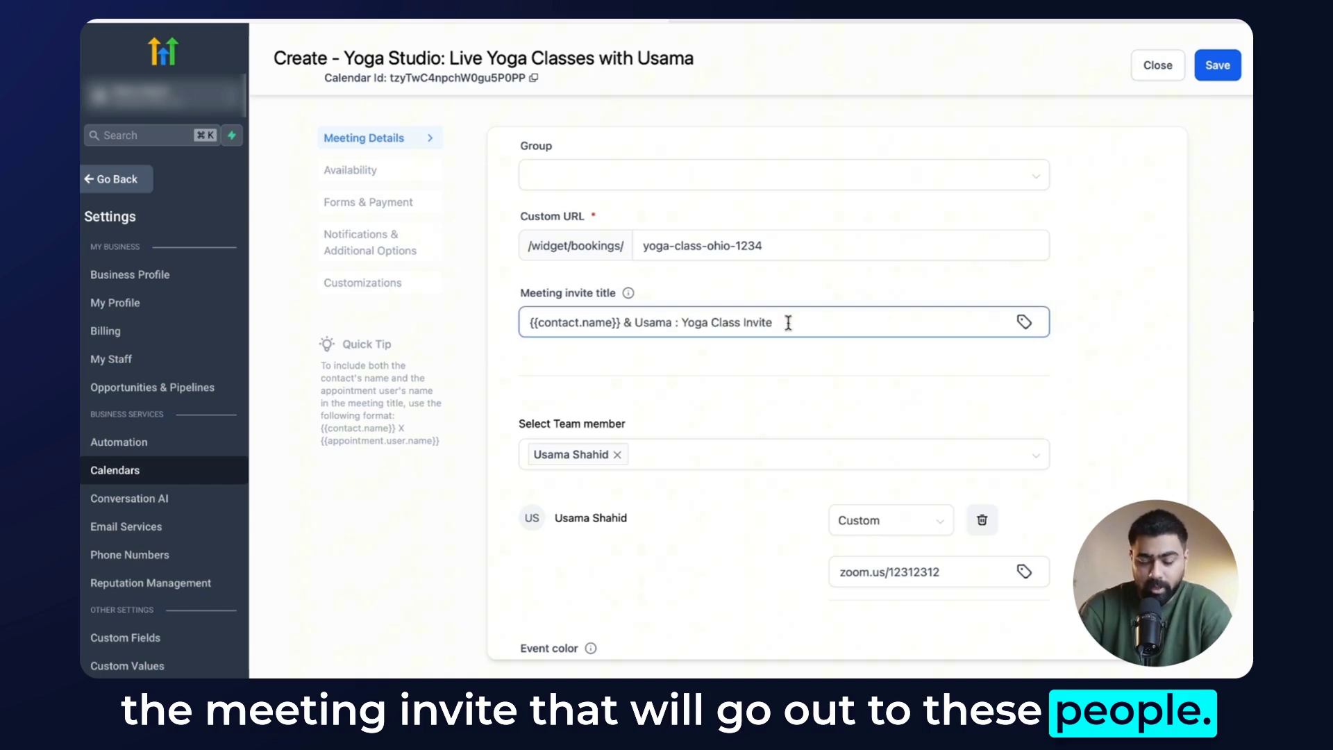
drag(788, 322, 624, 322)
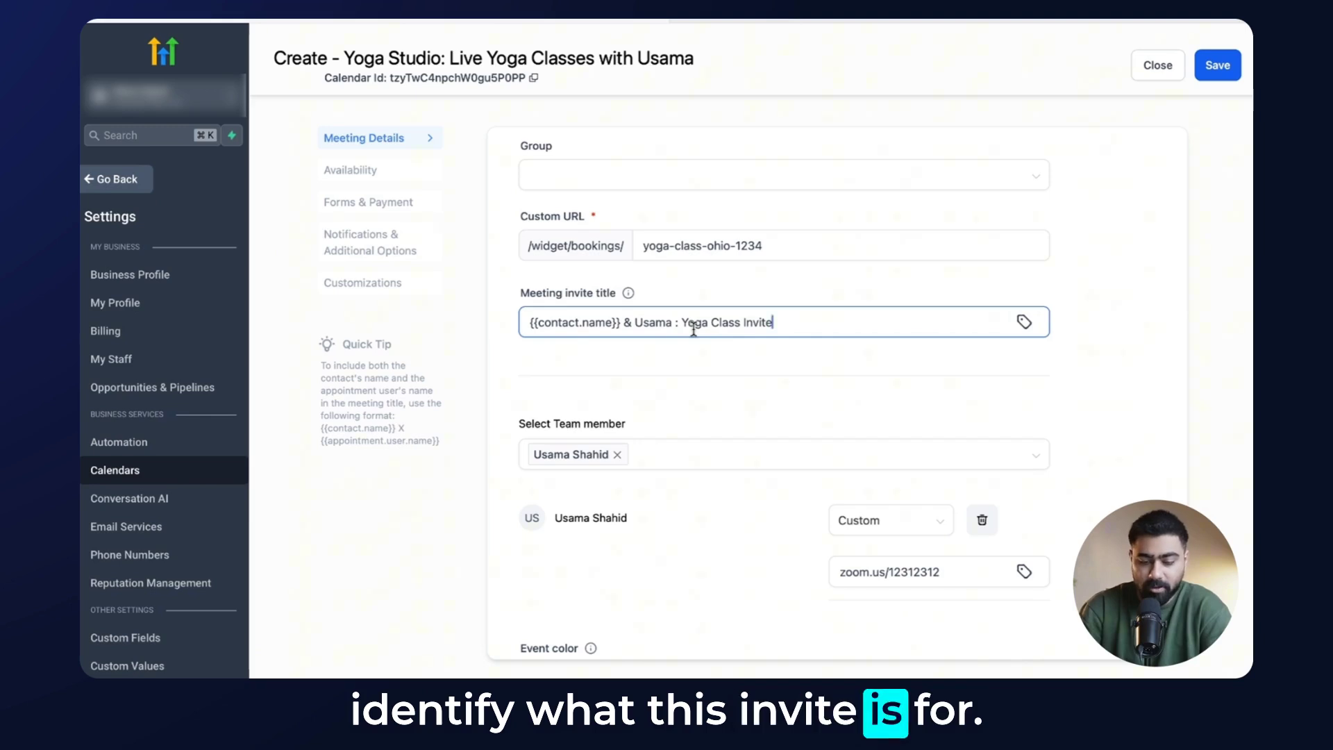
Step: Set the meeting interval to 60 minutes in the calendar's availability settings
click(434, 171)
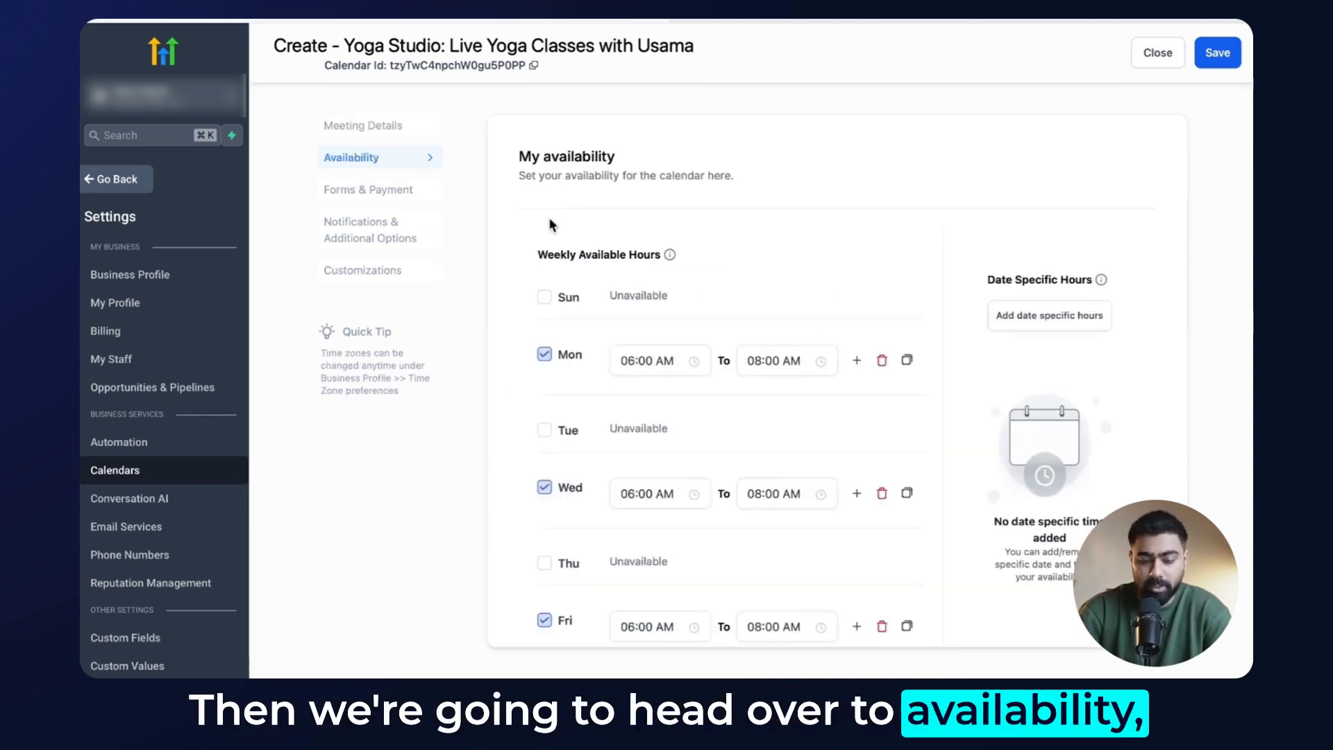
scroll(548, 217, down, 2)
click(619, 269)
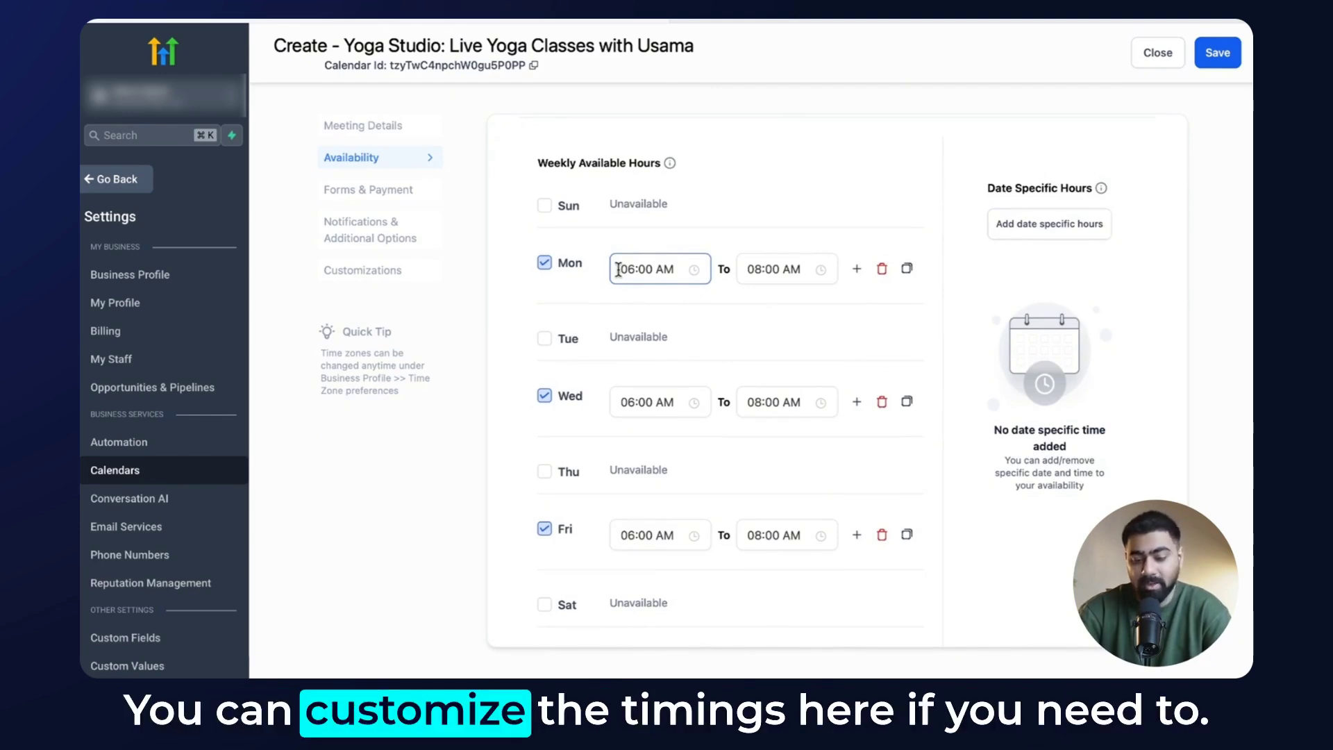
scroll(640, 351, down, 5)
click(565, 410)
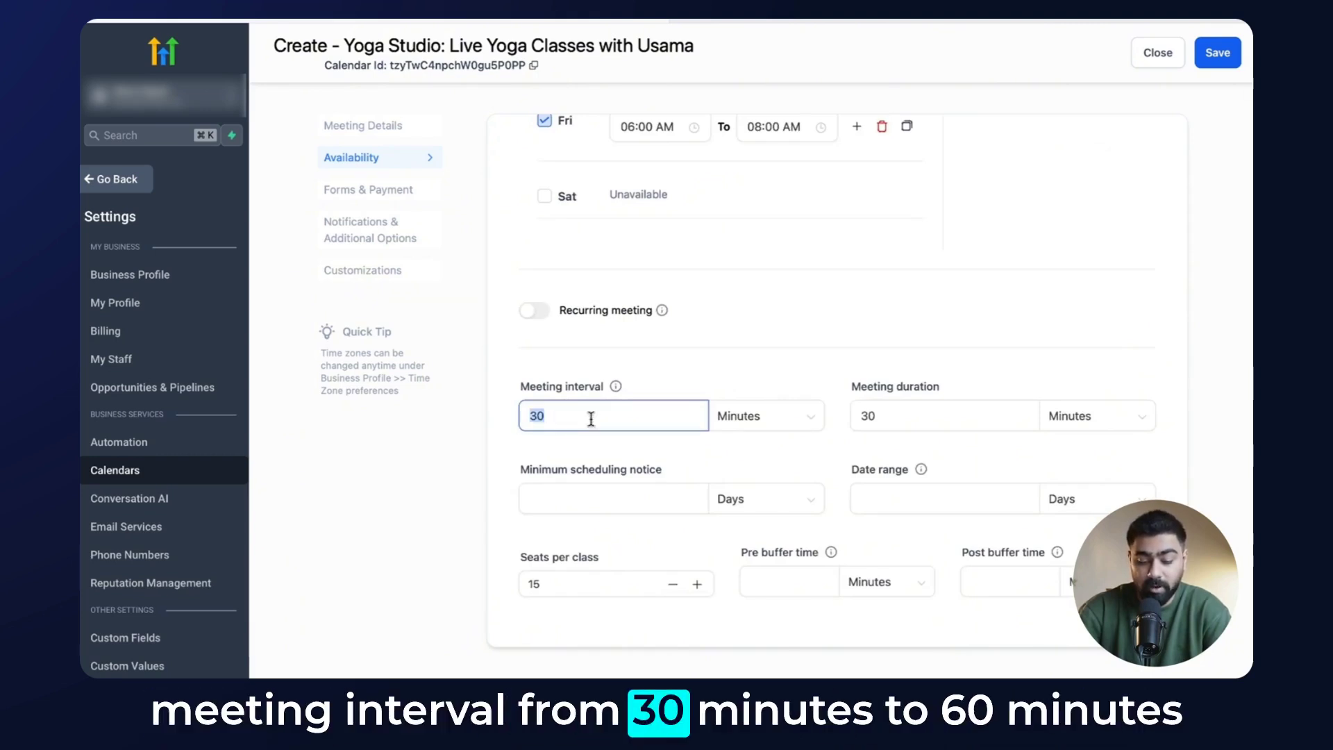
text(60)
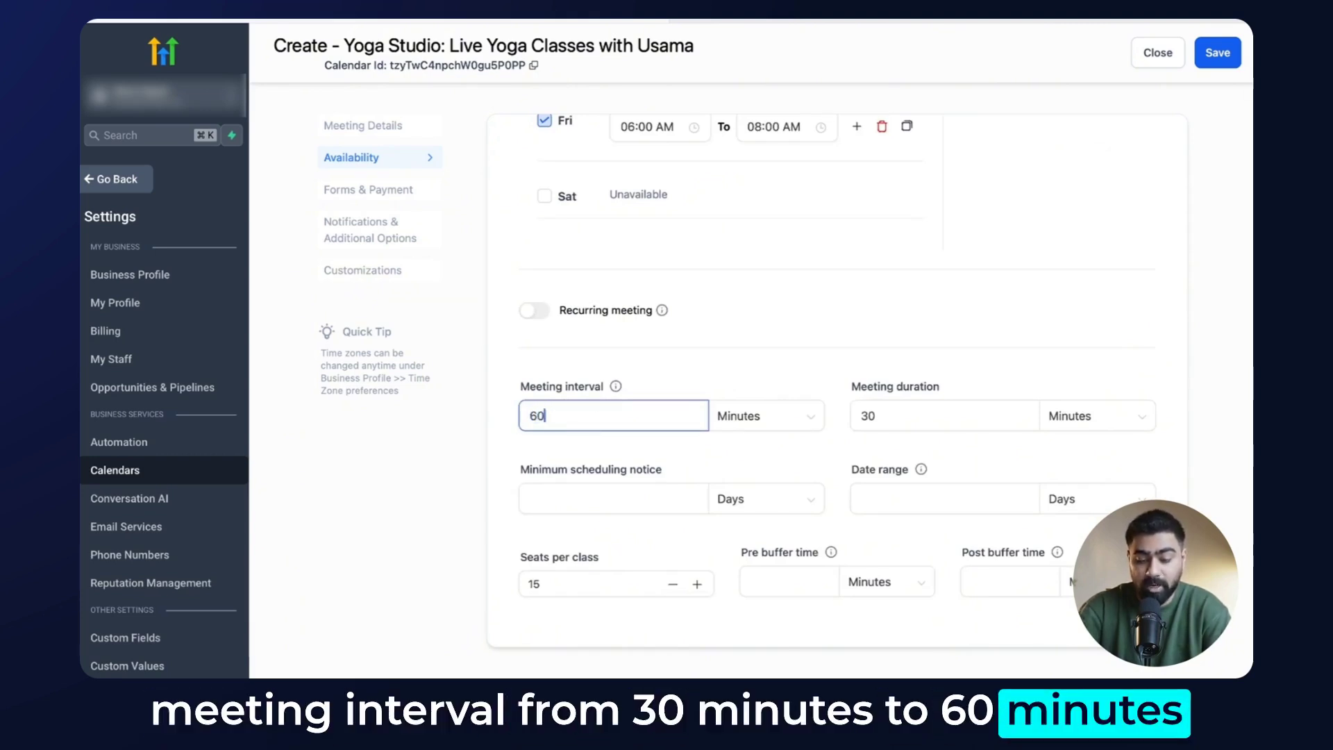
click(917, 417)
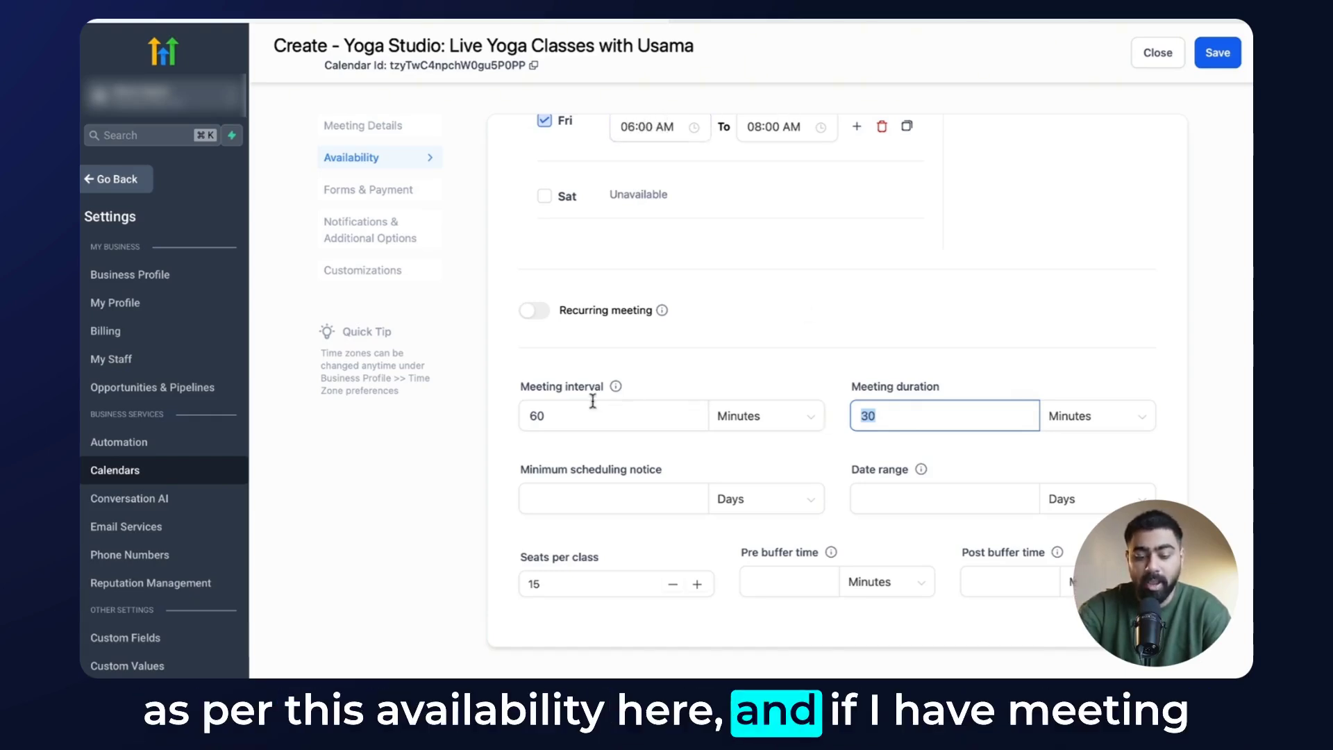
drag(571, 411, 492, 414)
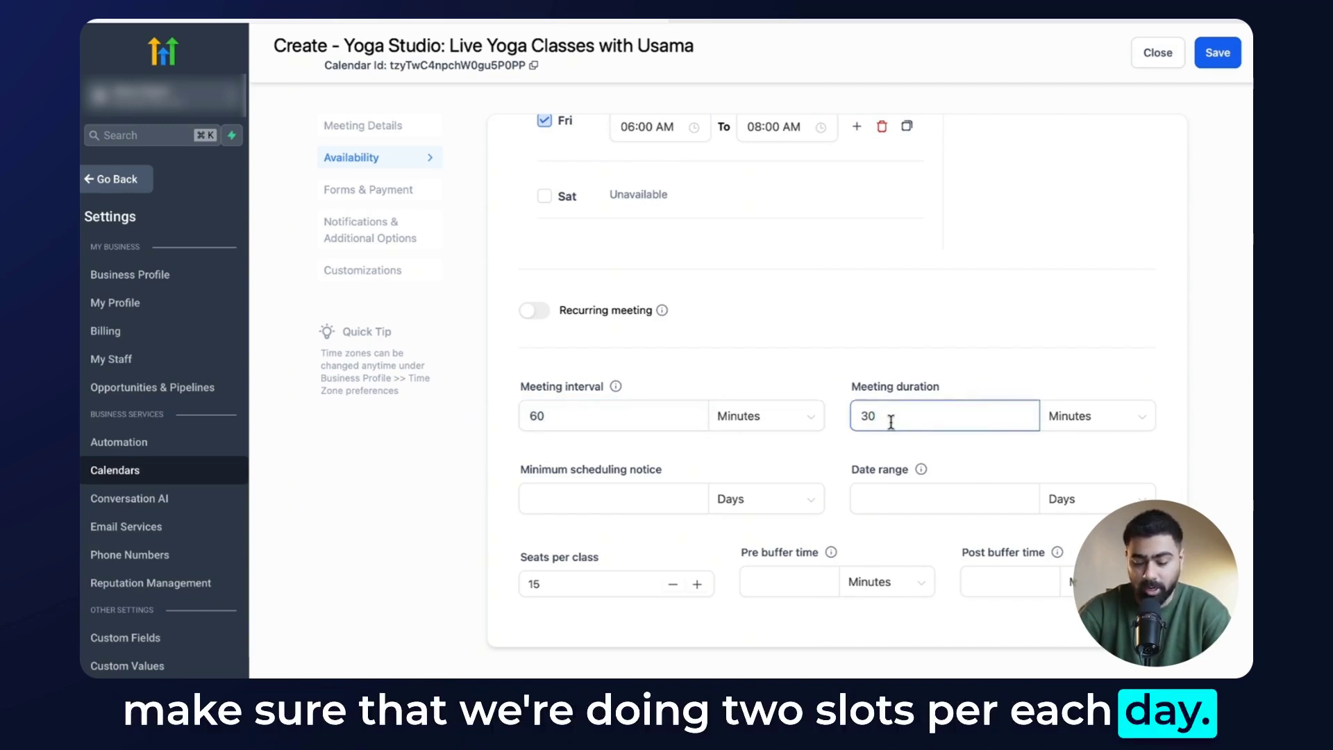
click(545, 493)
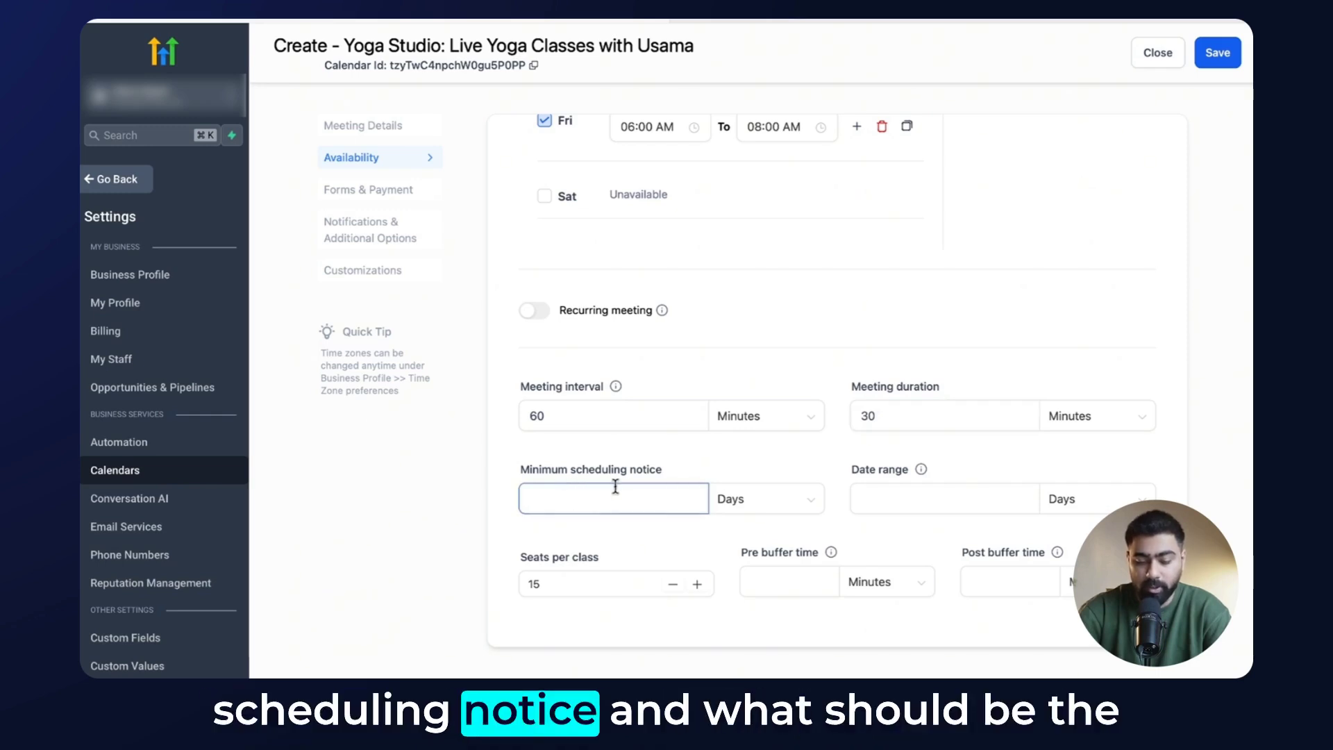
click(889, 496)
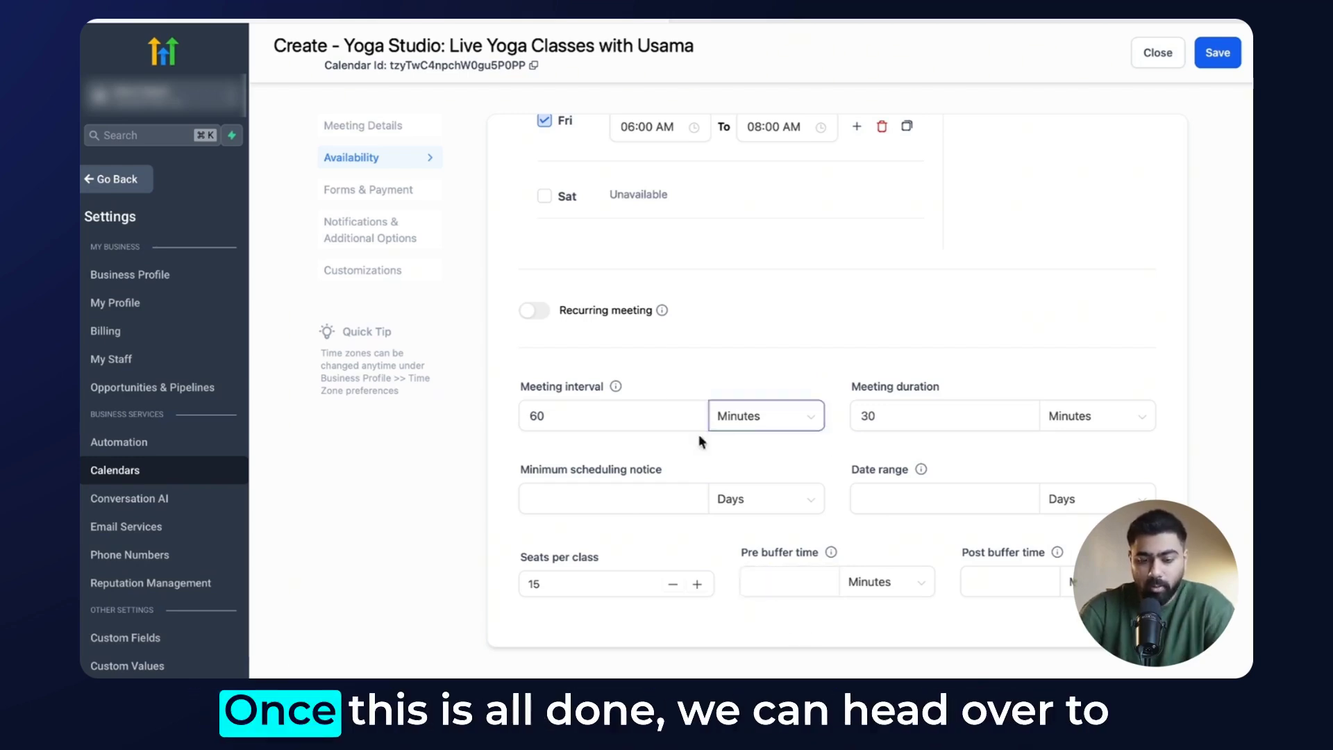
Step: Review the calendar's form, consent, confirmation page and payment settings, including the total amount and payment description
click(381, 196)
scroll(566, 195, up, 6)
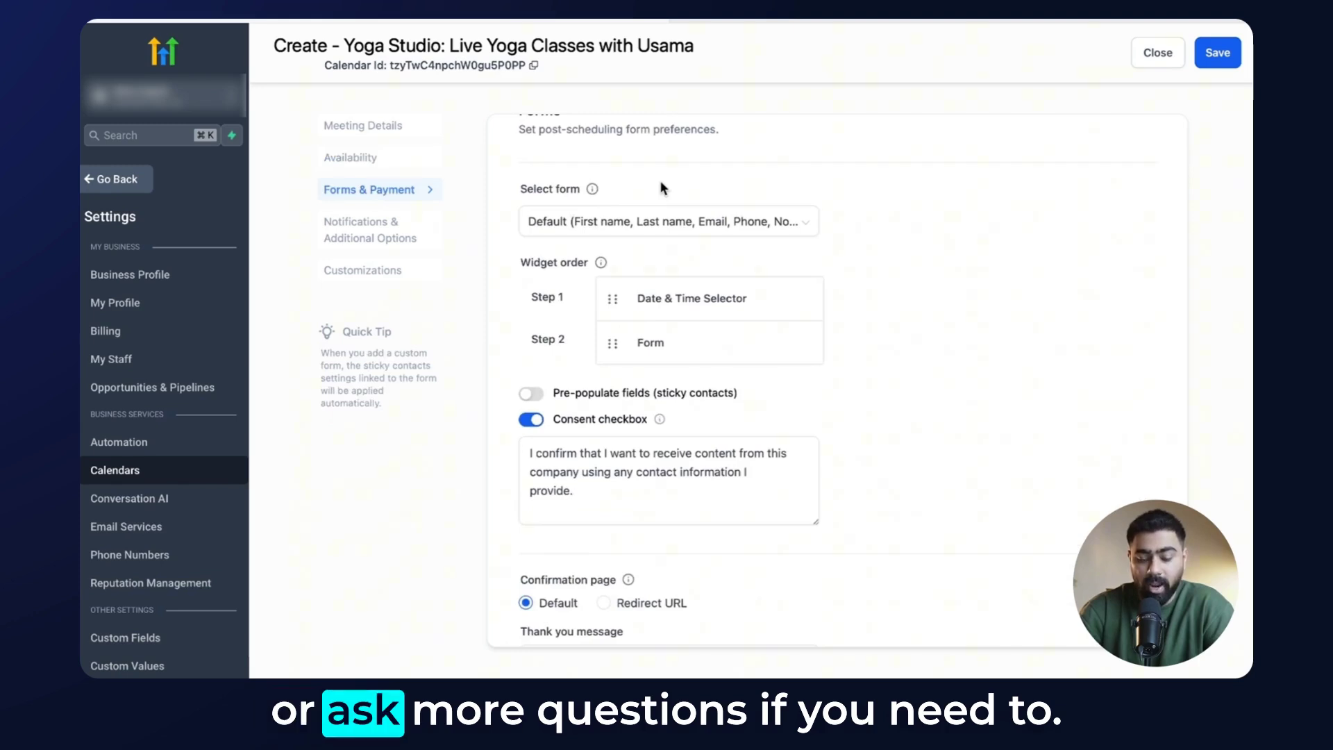
scroll(648, 393, down, 8)
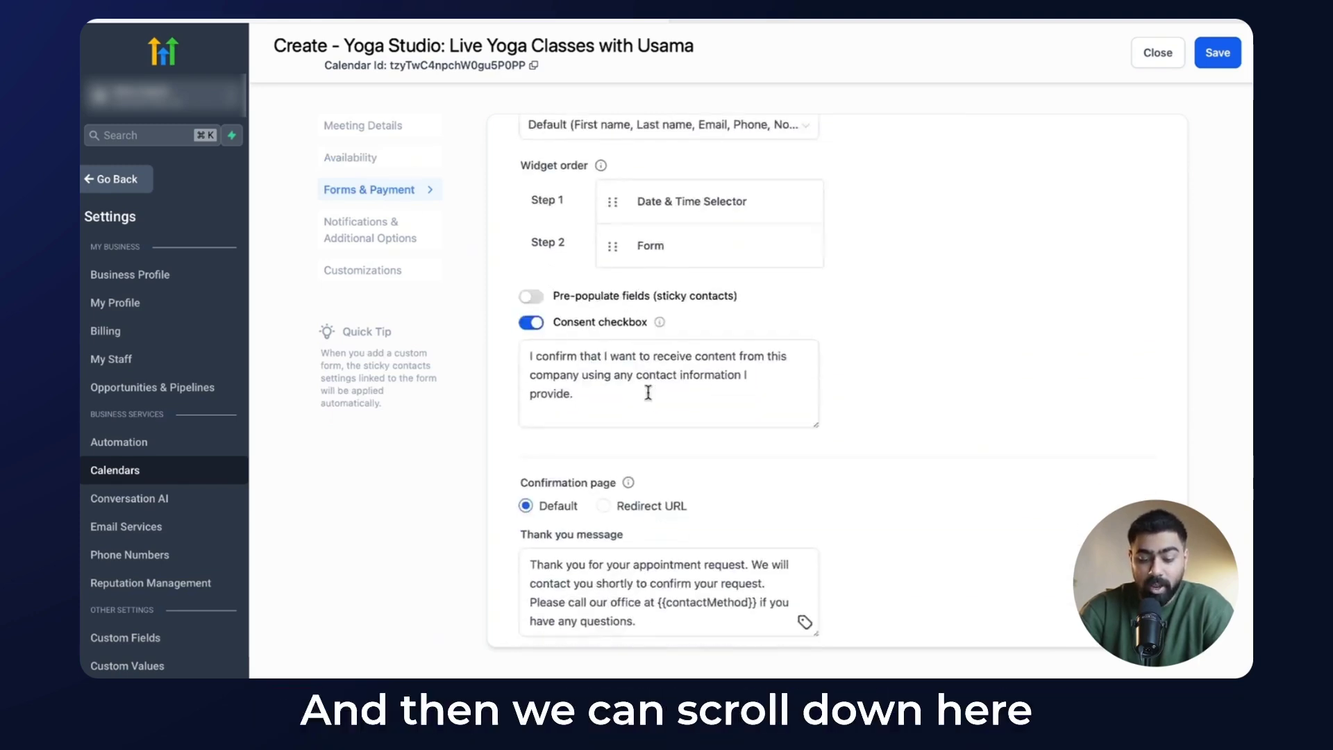
scroll(649, 396, down, 3)
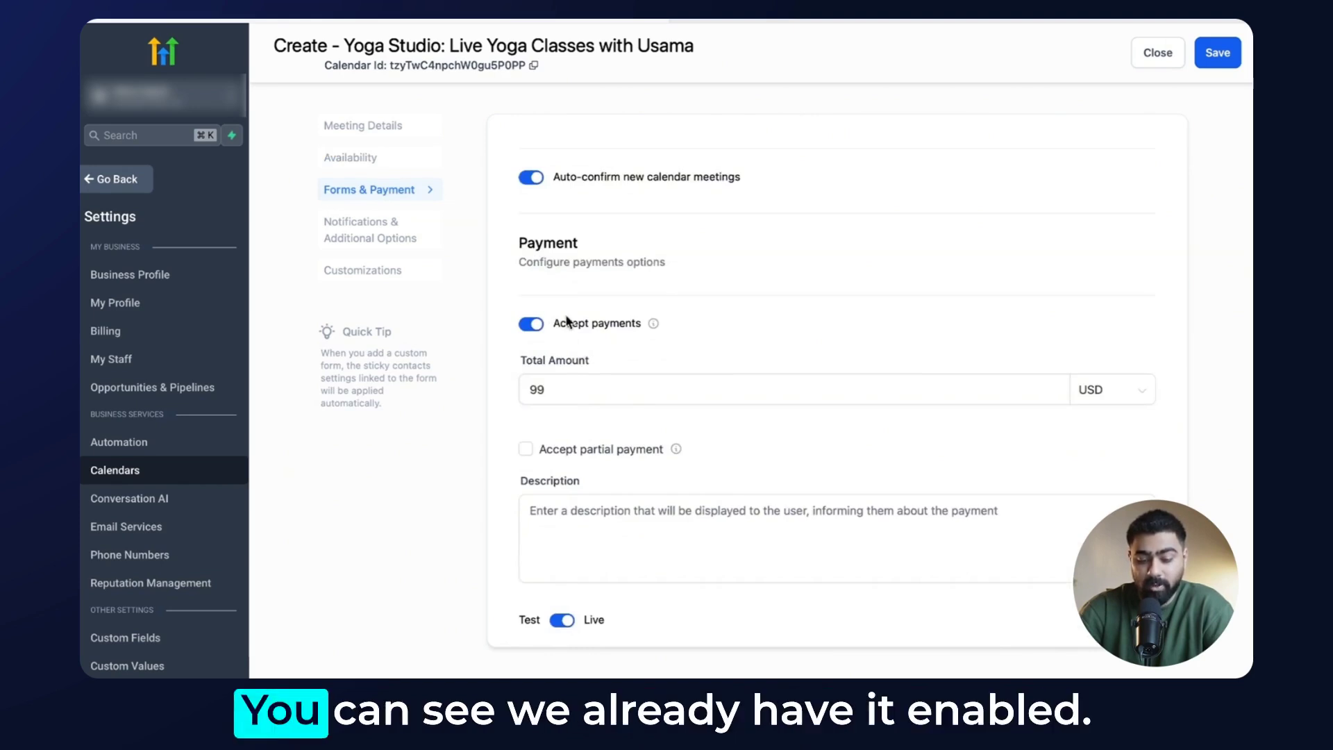
click(557, 386)
double_click(562, 389)
scroll(565, 407, down, 1)
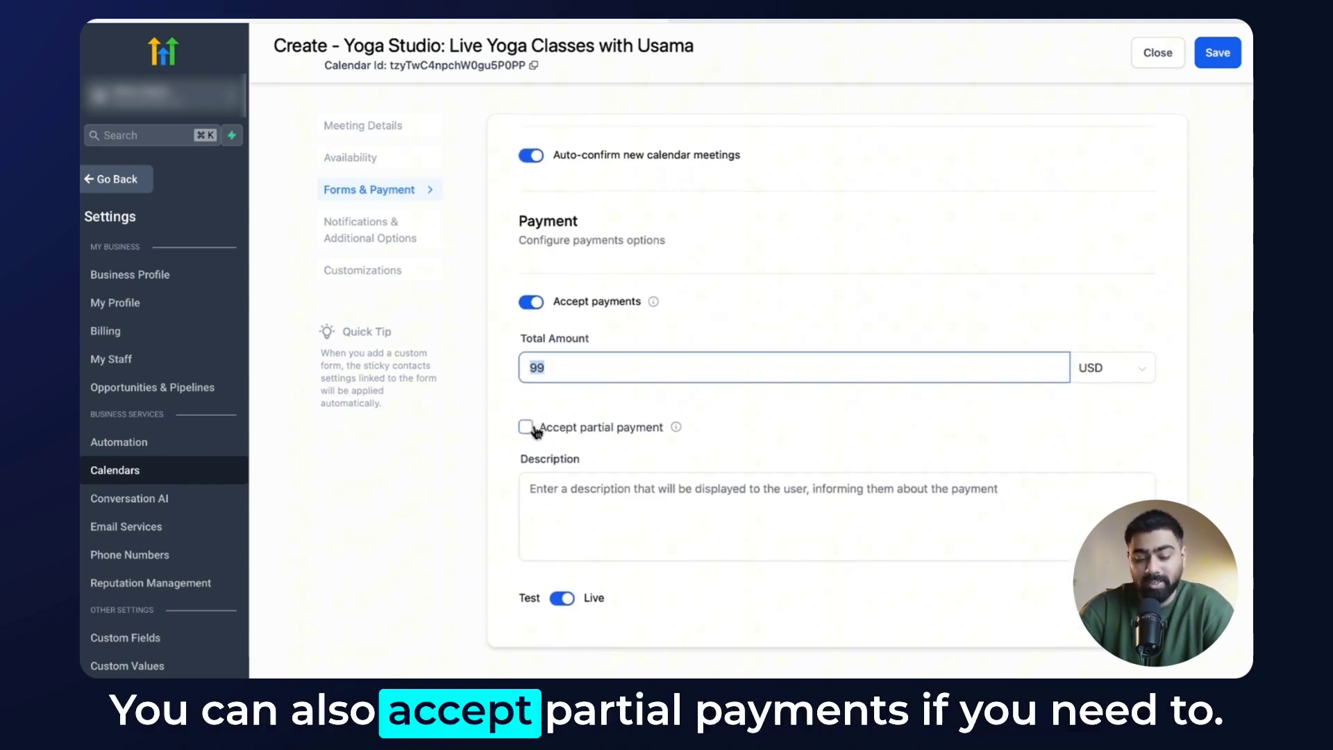
click(565, 497)
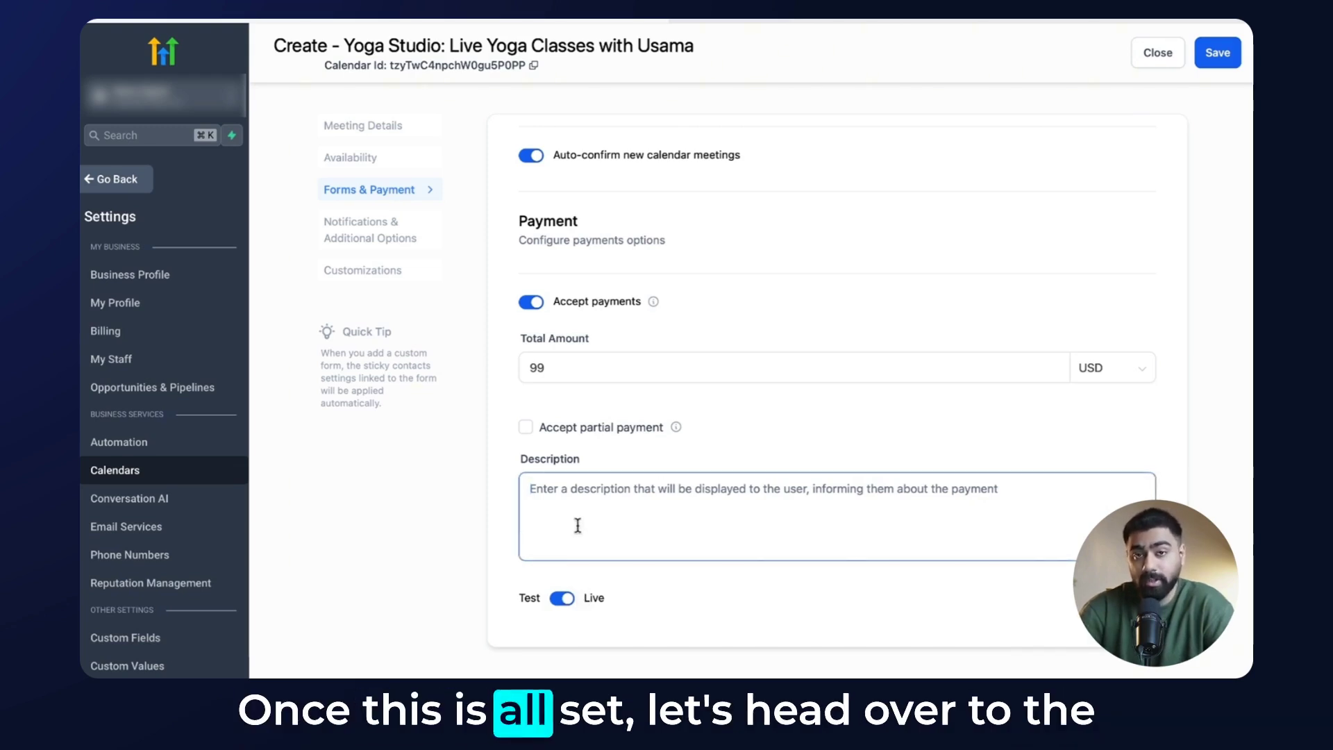
Step: In the calendar's notification settings, send the acknowledgement email to the contact and the assigned user
click(376, 236)
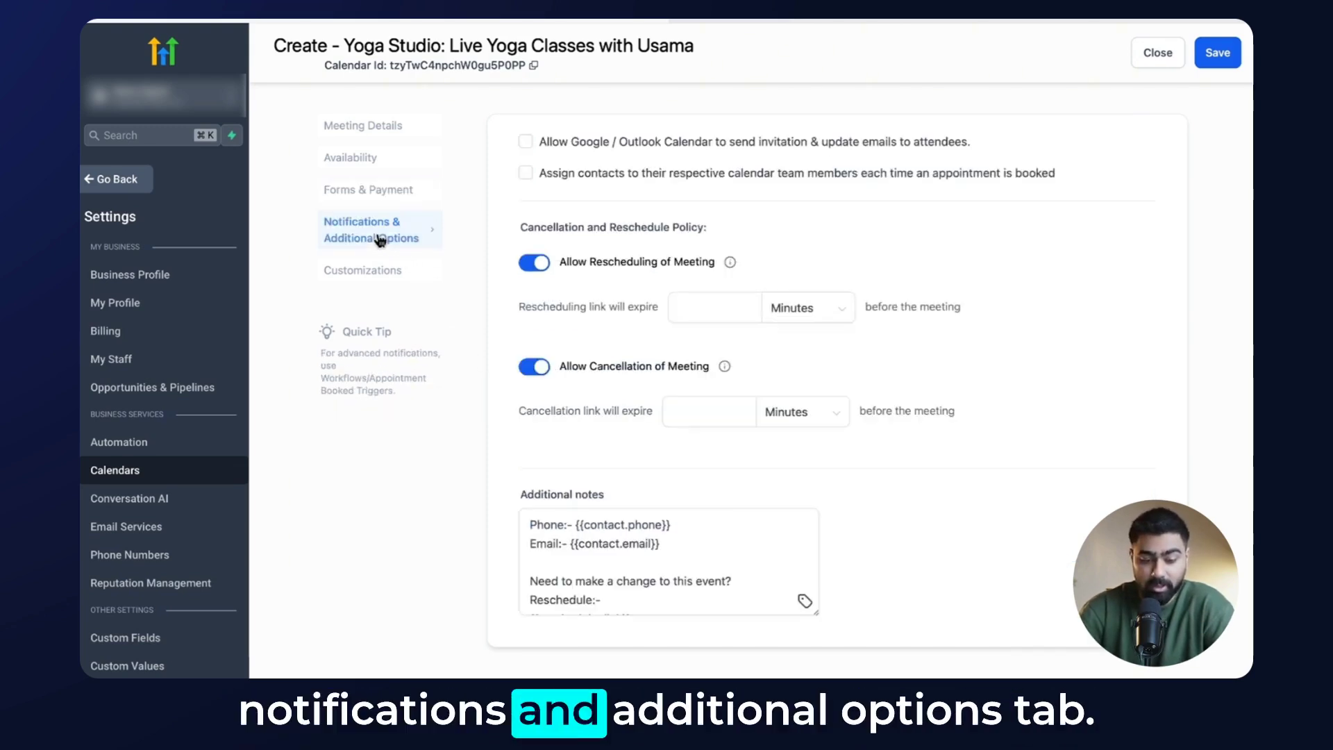
scroll(631, 261, up, 5)
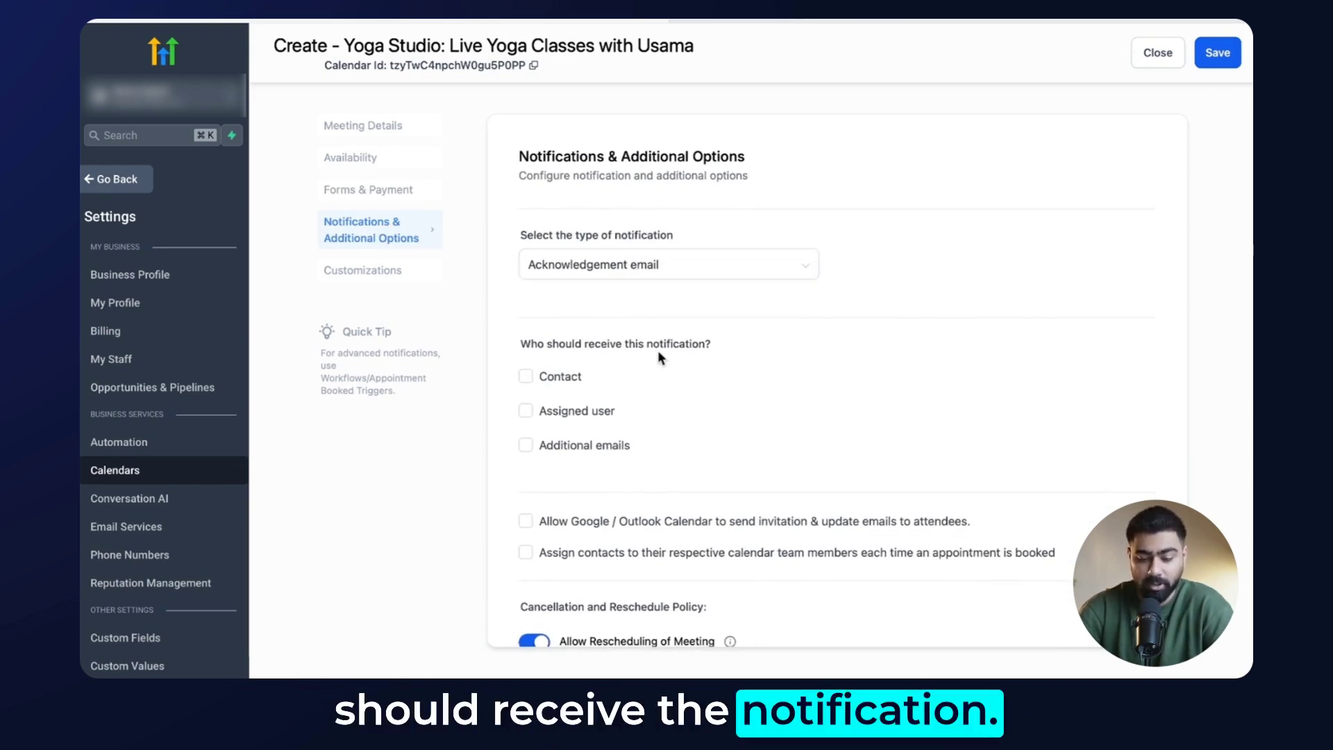
click(525, 410)
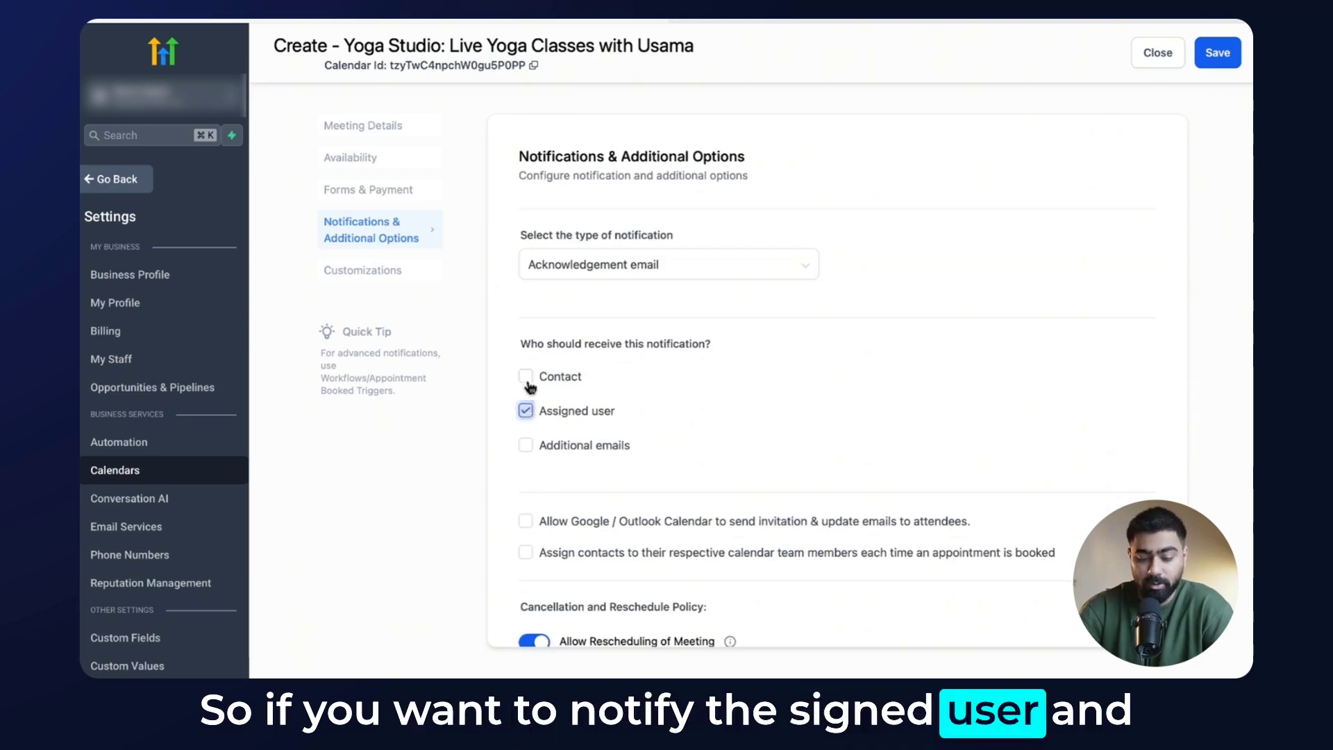
click(525, 375)
scroll(549, 399, down, 1)
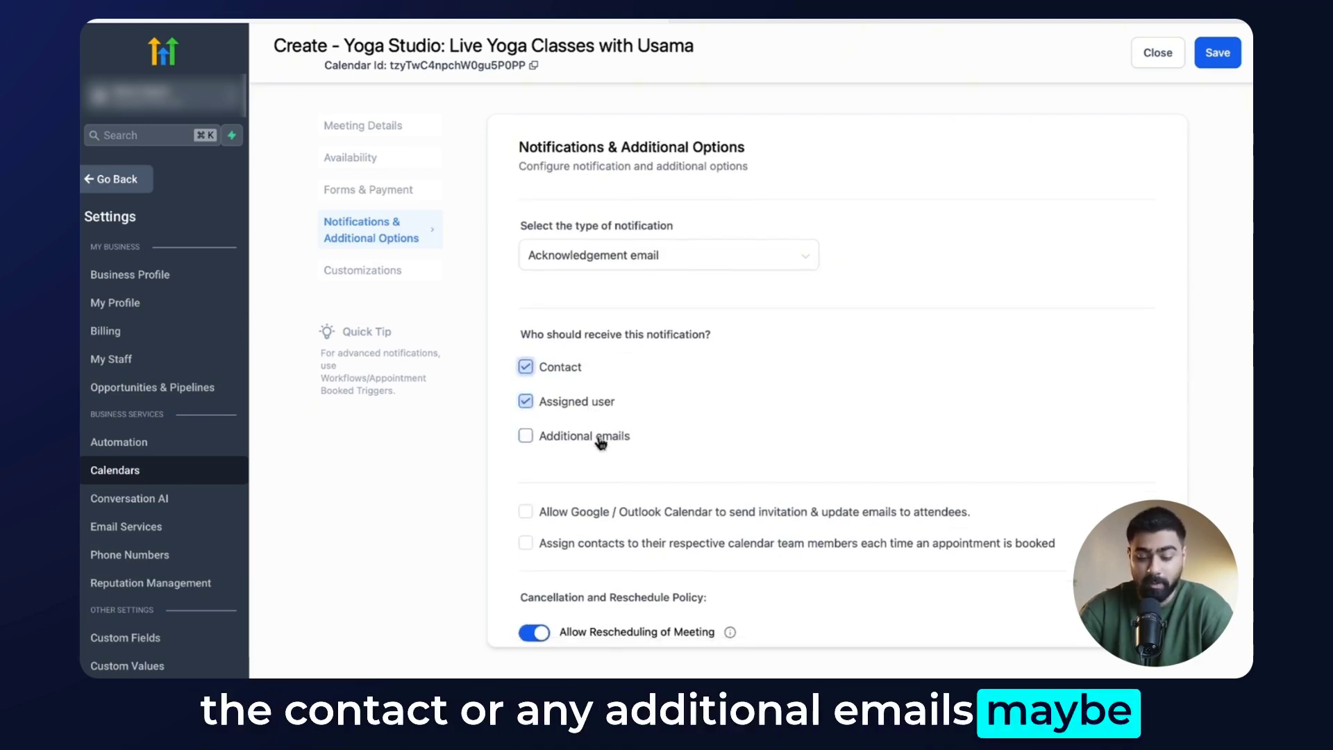
click(590, 439)
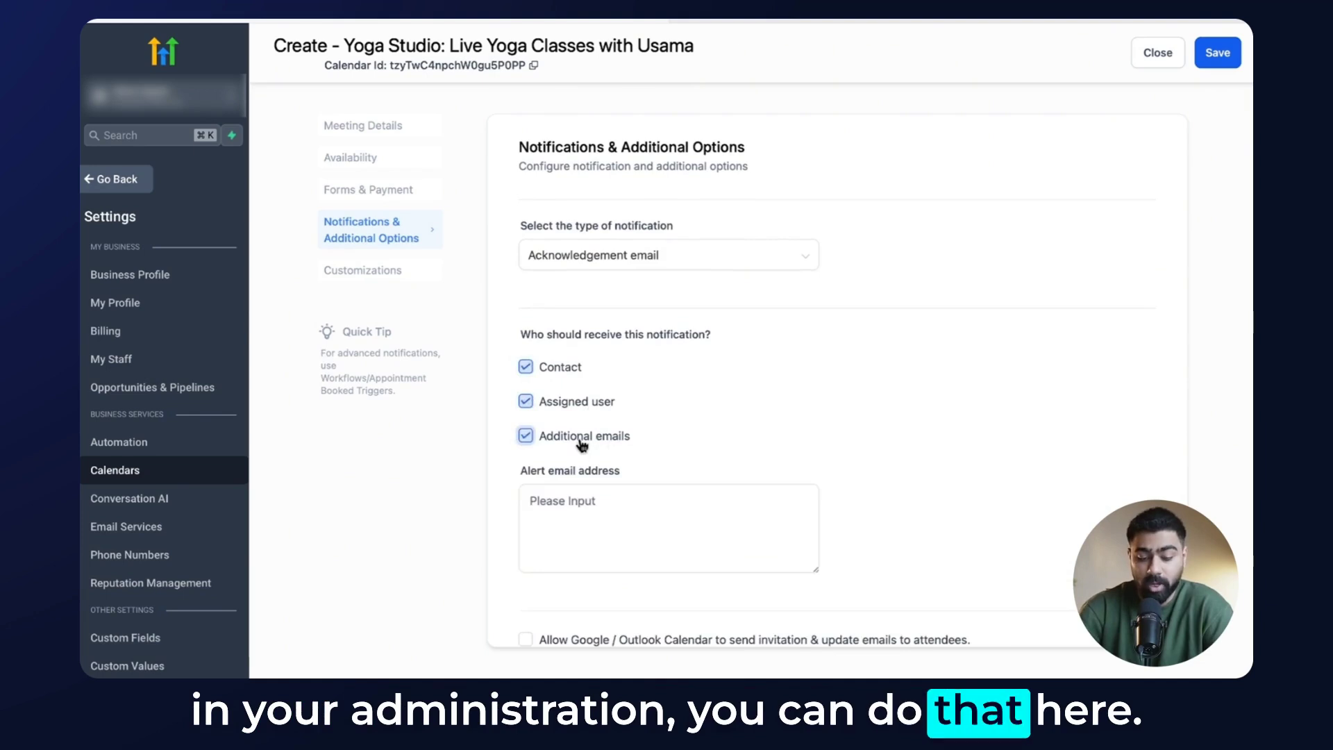
click(582, 503)
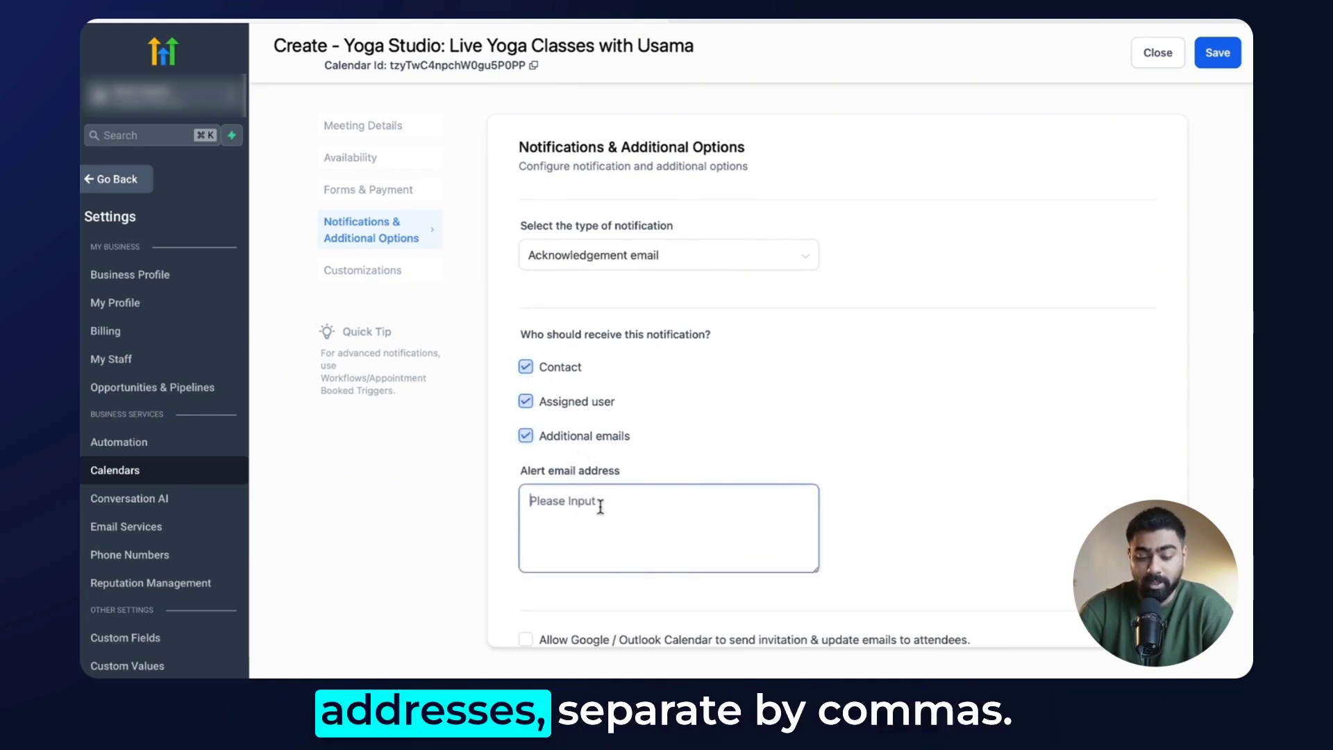
click(526, 437)
Step: Allow Google / Outlook Calendar to send invitation and update emails to attendees
scroll(538, 375, down, 2)
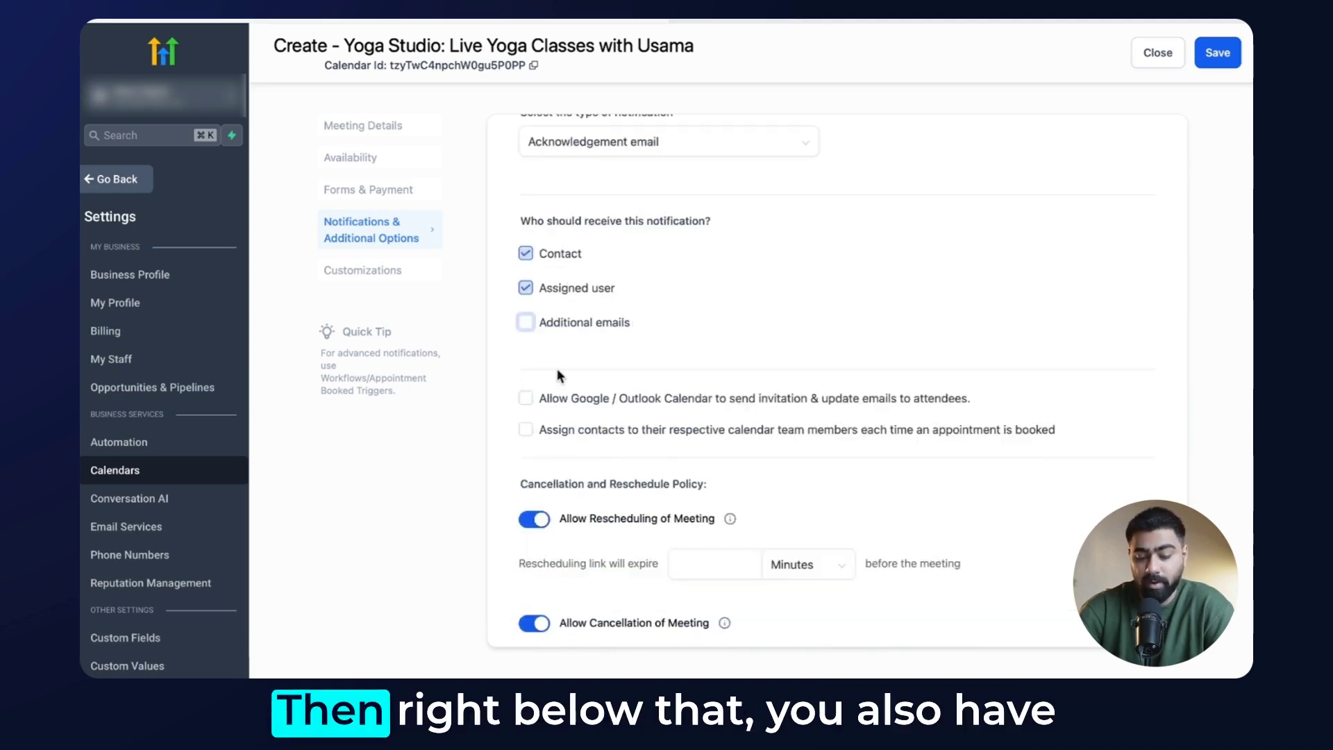
click(526, 399)
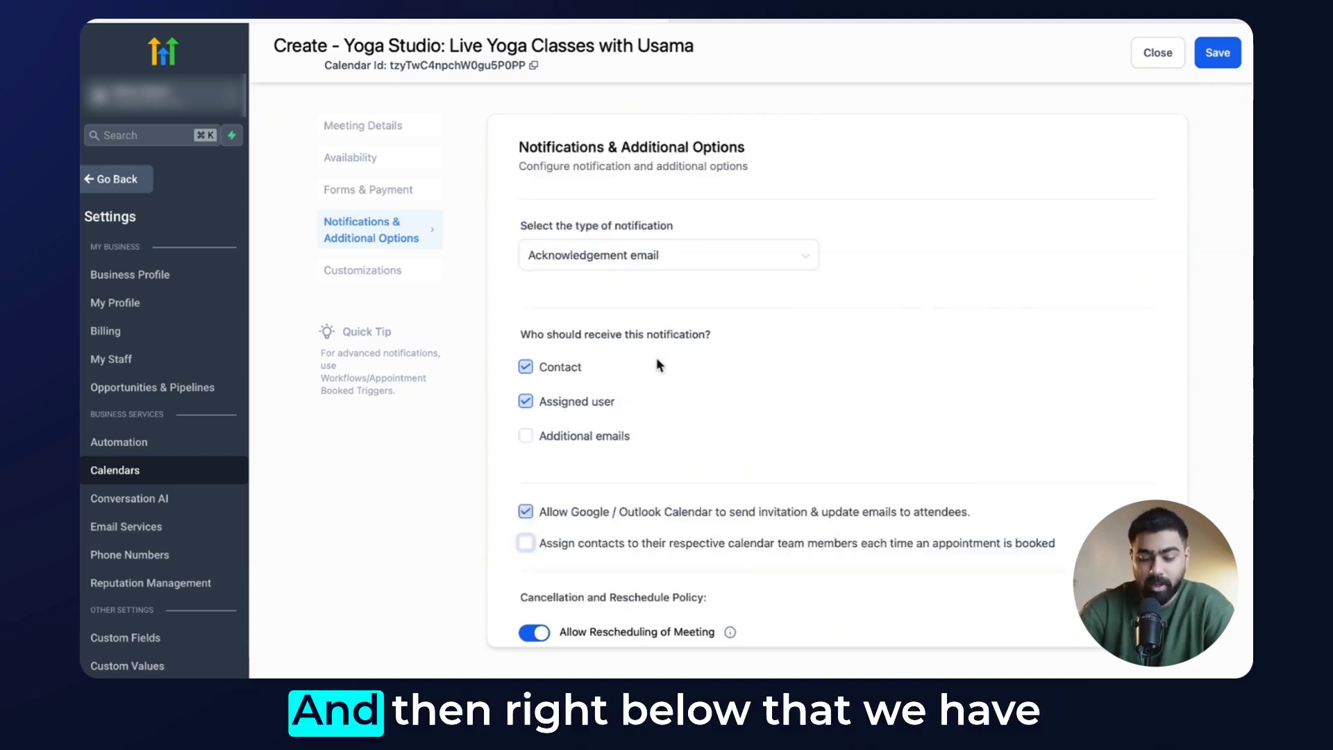
Step: Set both the rescheduling link and the cancellation link to expire 24 hours before the meeting
scroll(656, 357, down, 5)
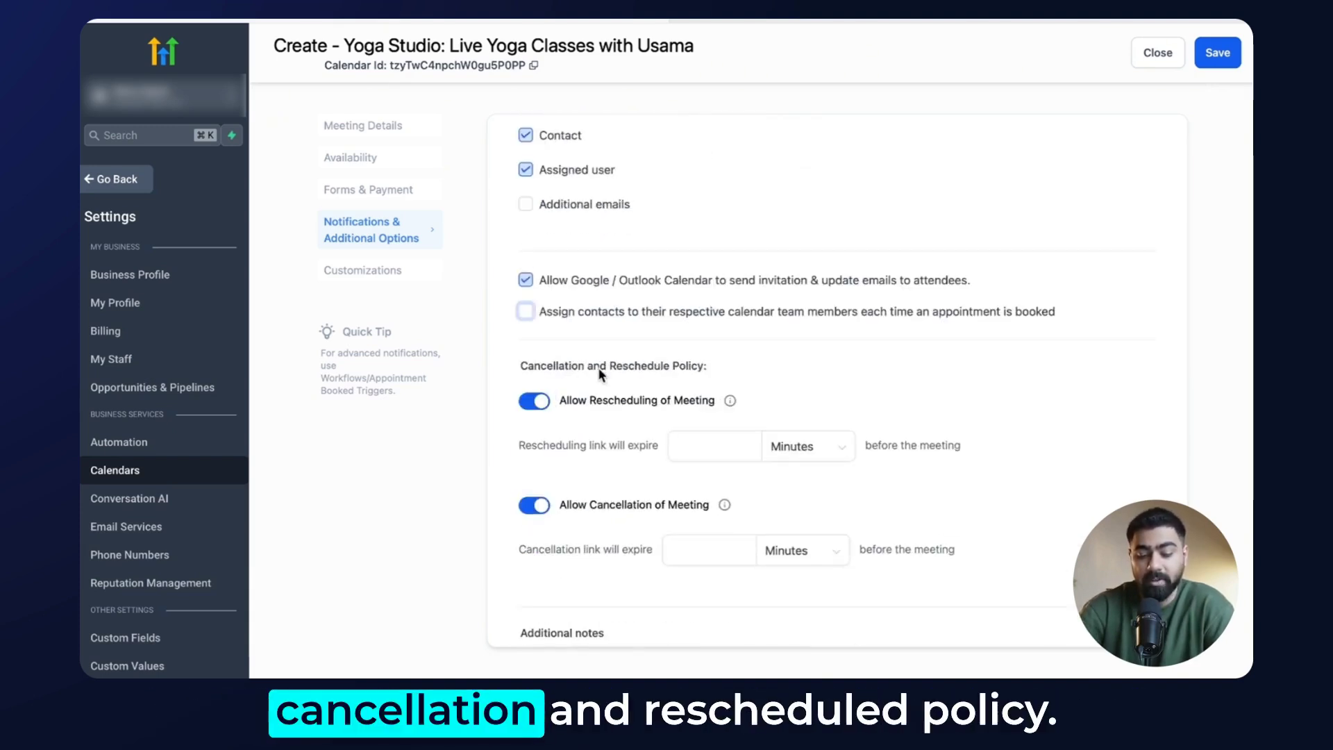
scroll(634, 378, down, 1)
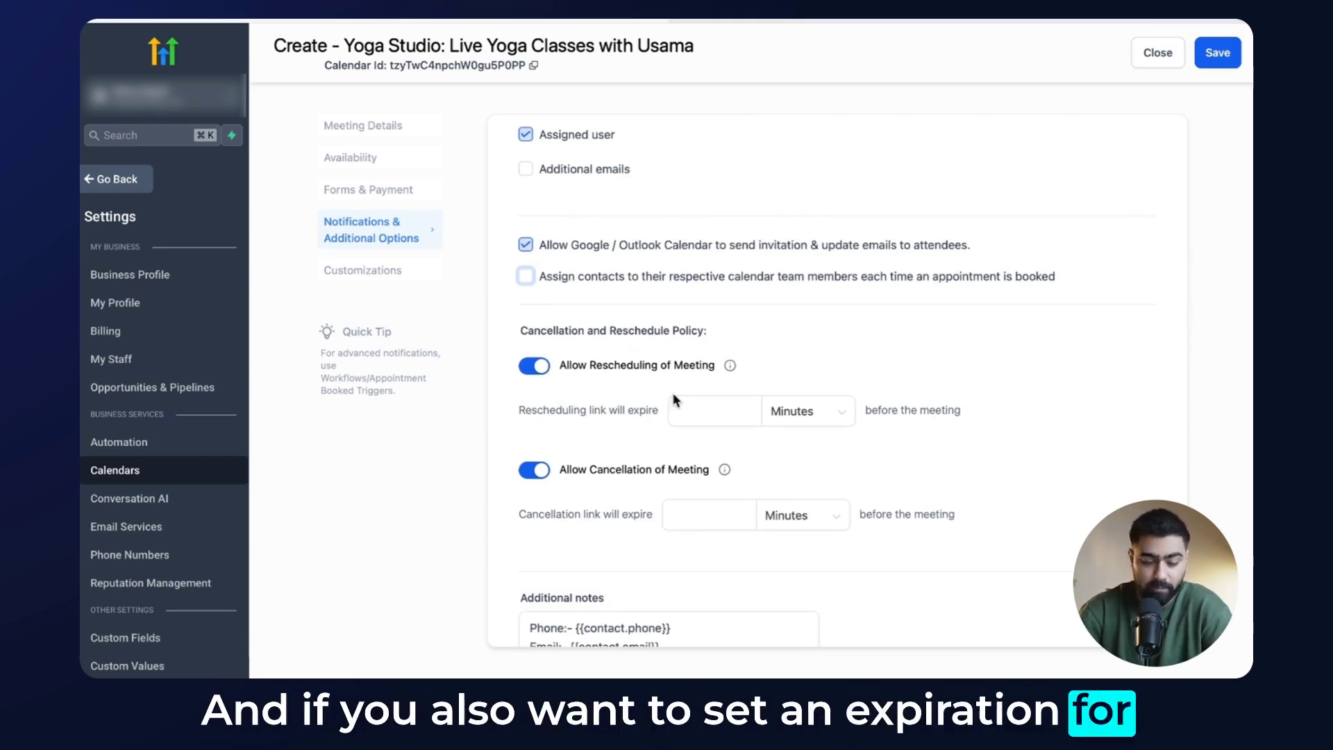
click(724, 413)
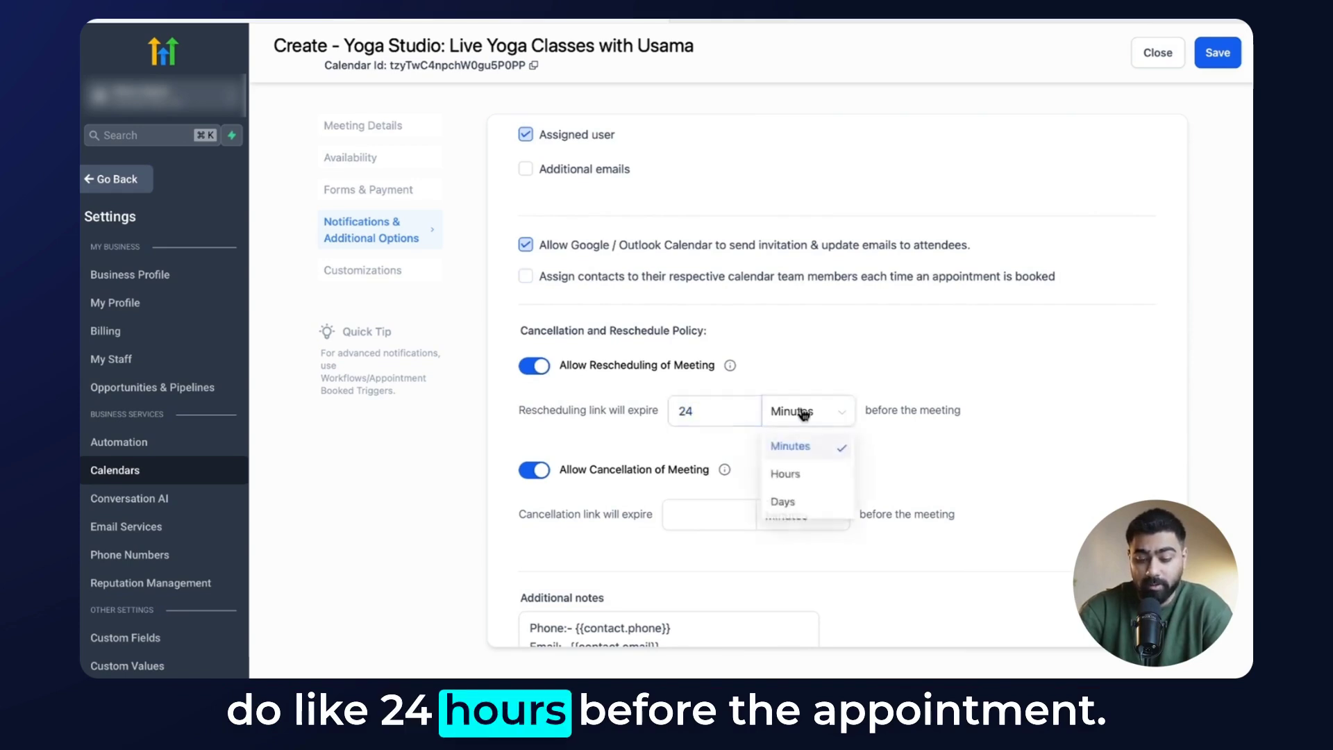
click(792, 475)
click(747, 513)
text(24)
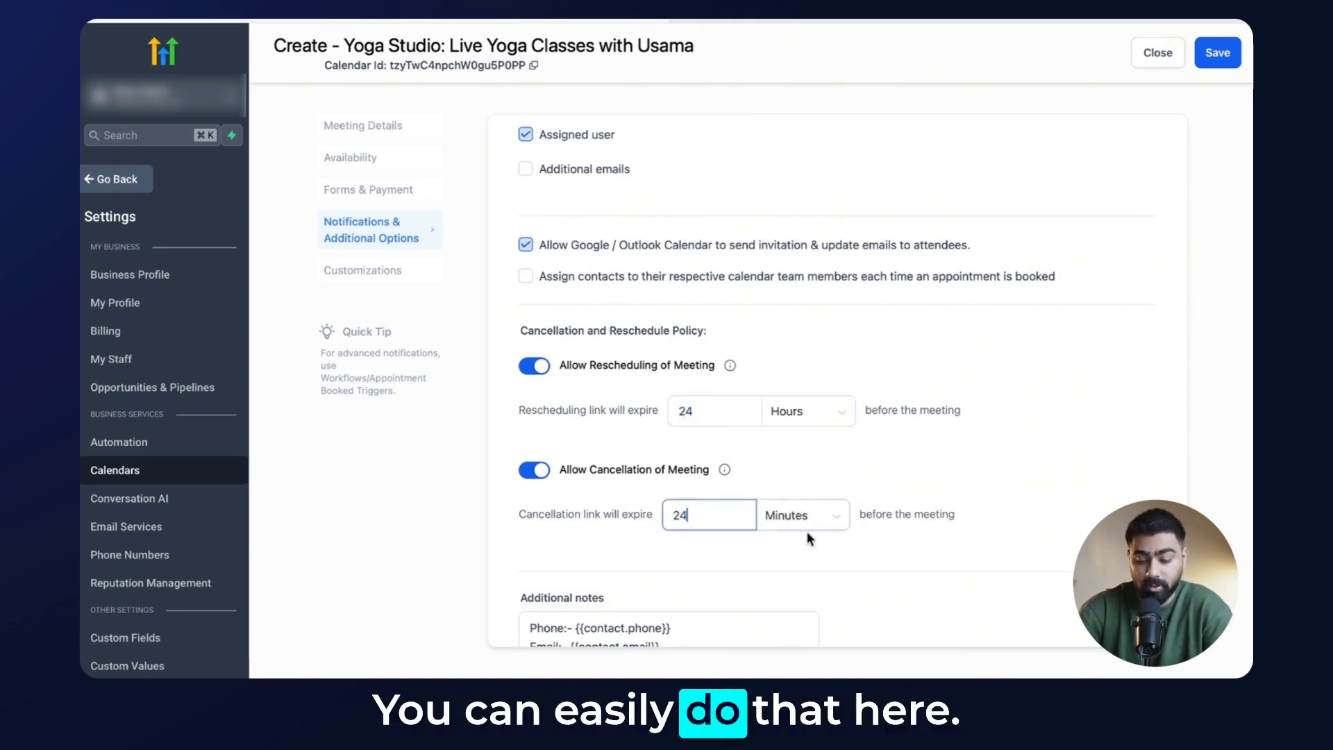
click(806, 532)
click(784, 581)
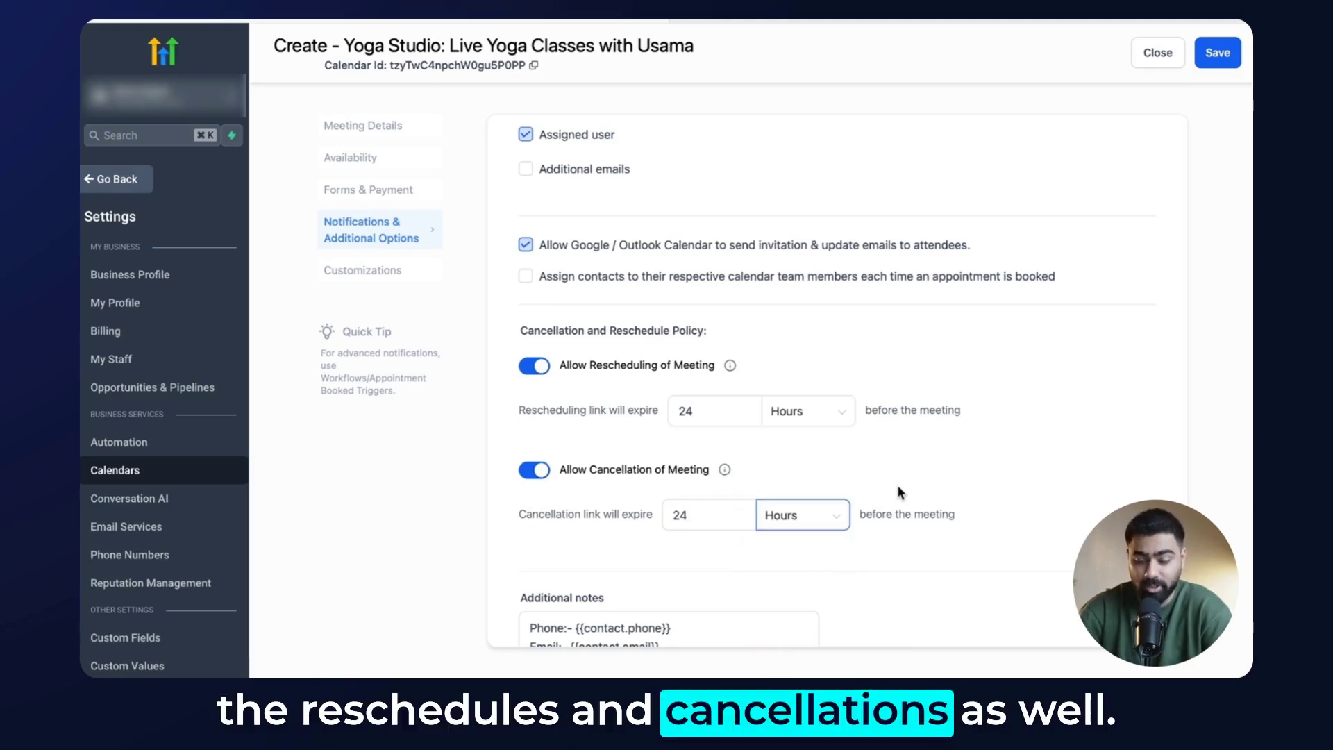
Step: Review the additional notes and the widget customization options, and save the calendar
scroll(570, 448, down, 2)
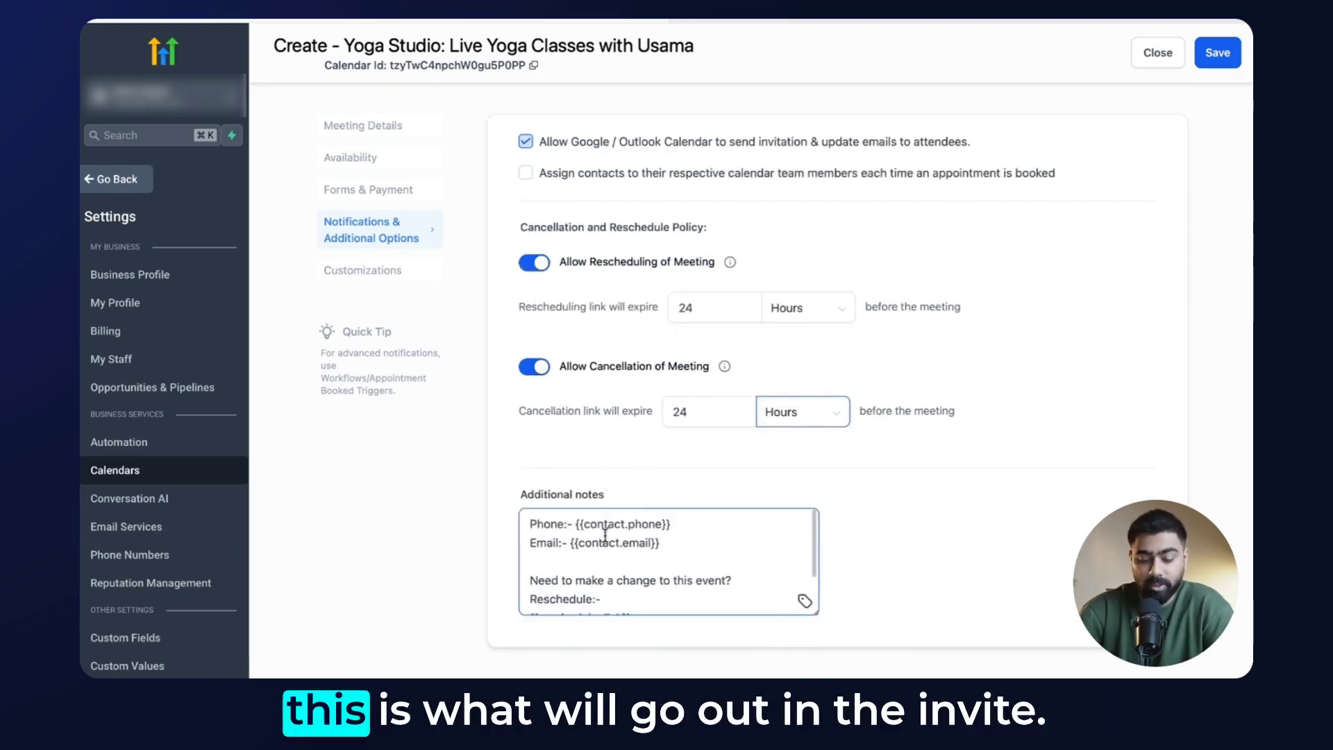
scroll(605, 535, down, 2)
scroll(605, 535, up, 3)
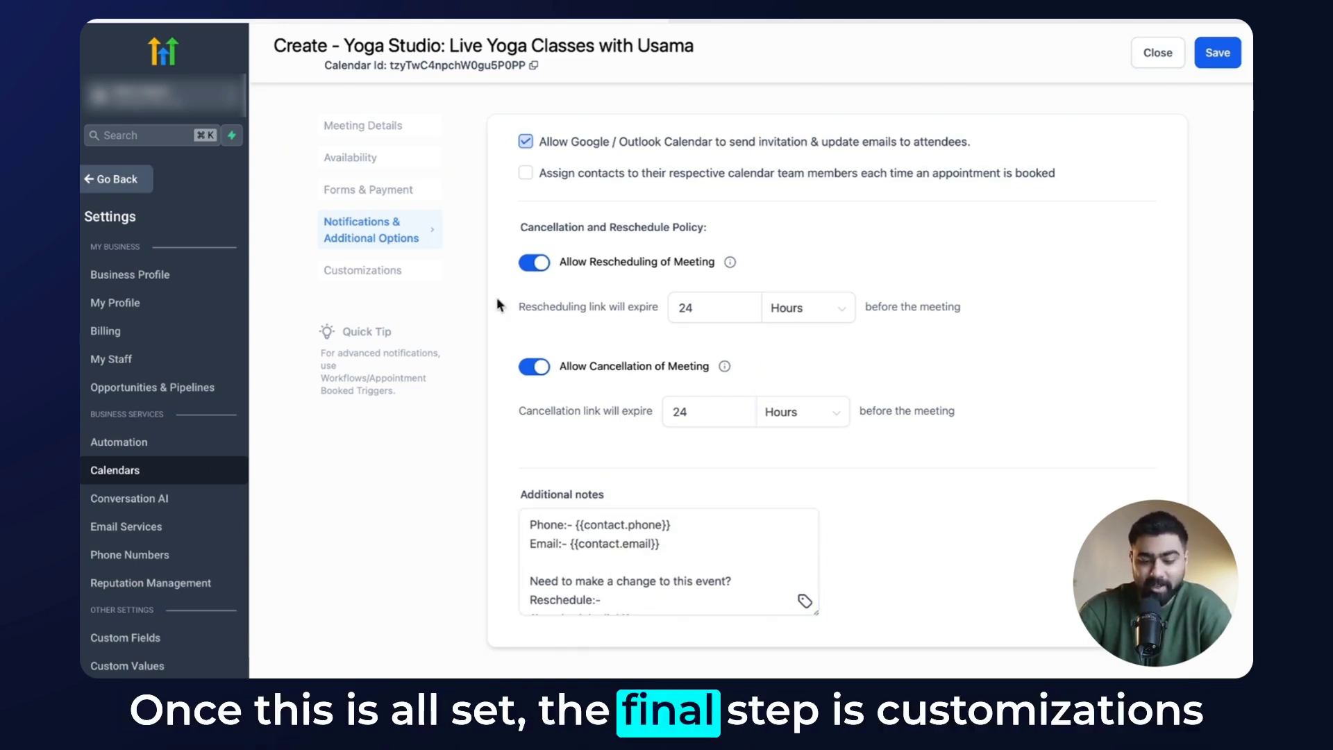
click(374, 272)
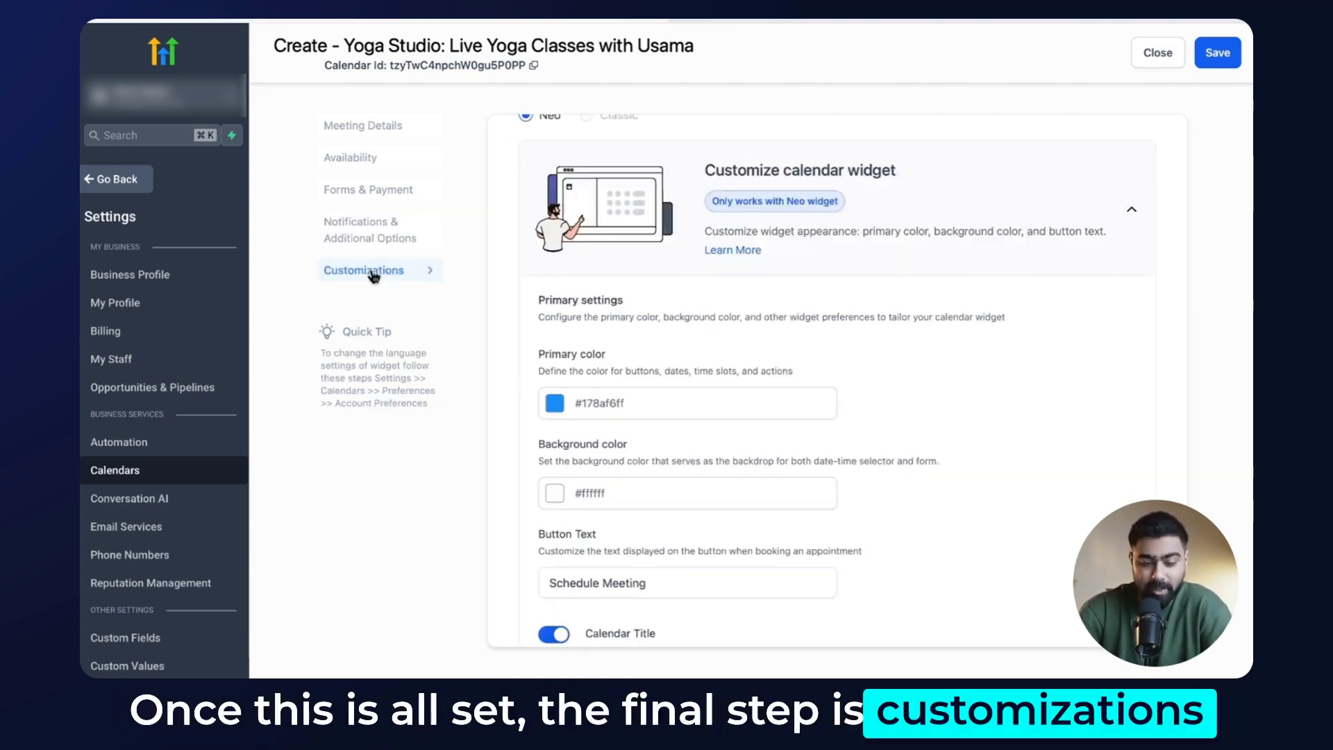
scroll(636, 308, down, 1)
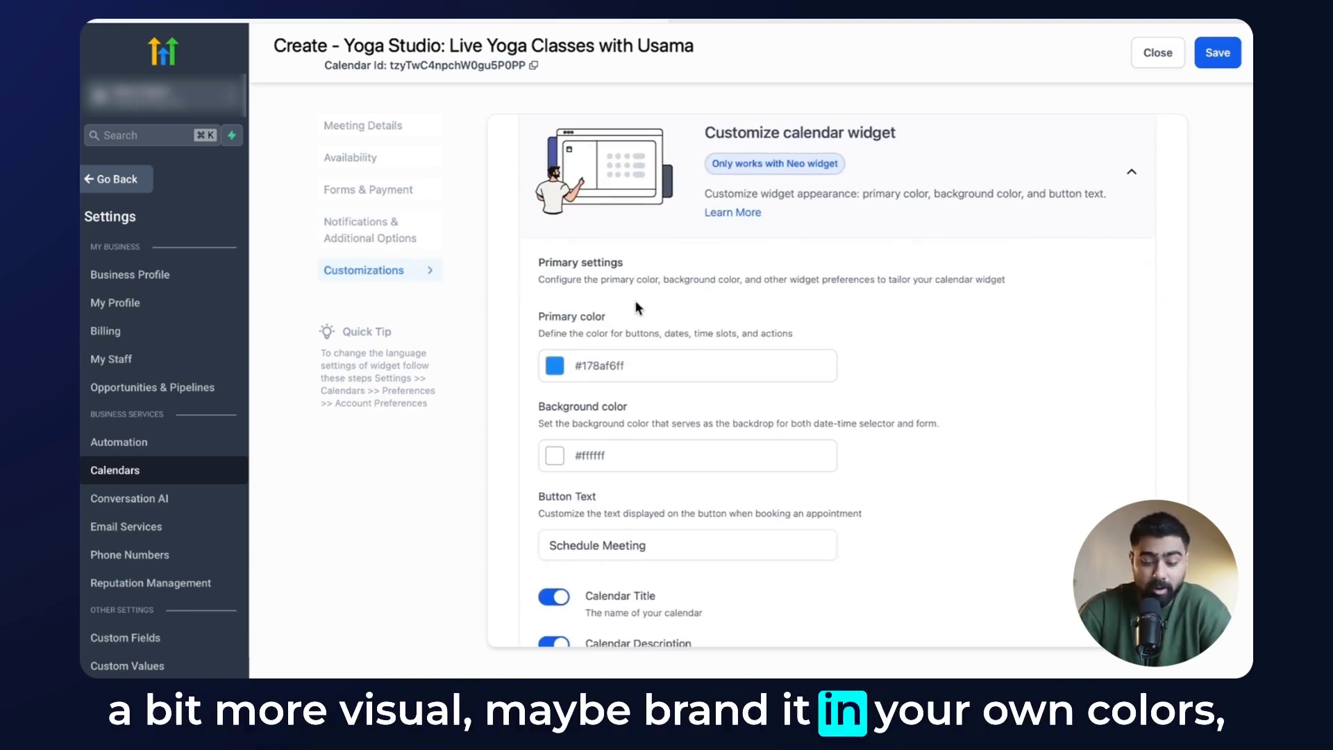
scroll(635, 307, down, 2)
scroll(637, 308, down, 3)
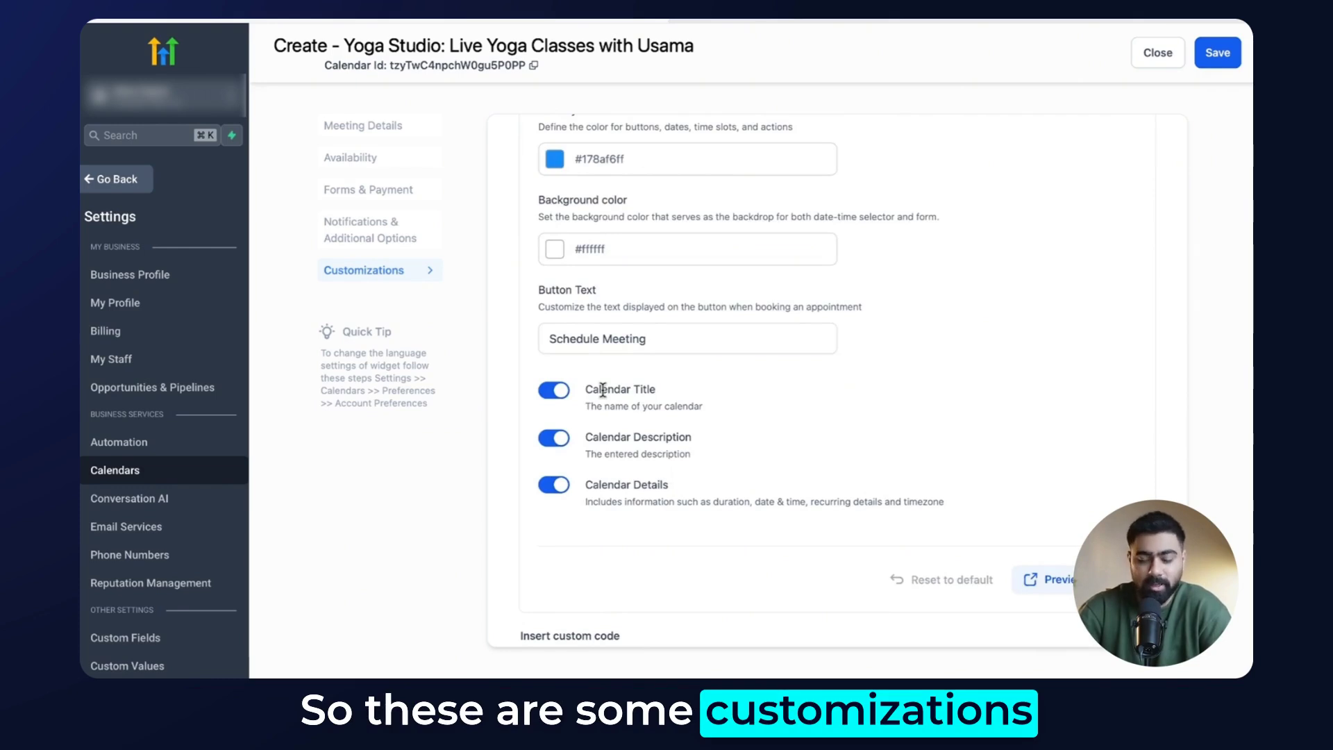
click(1218, 53)
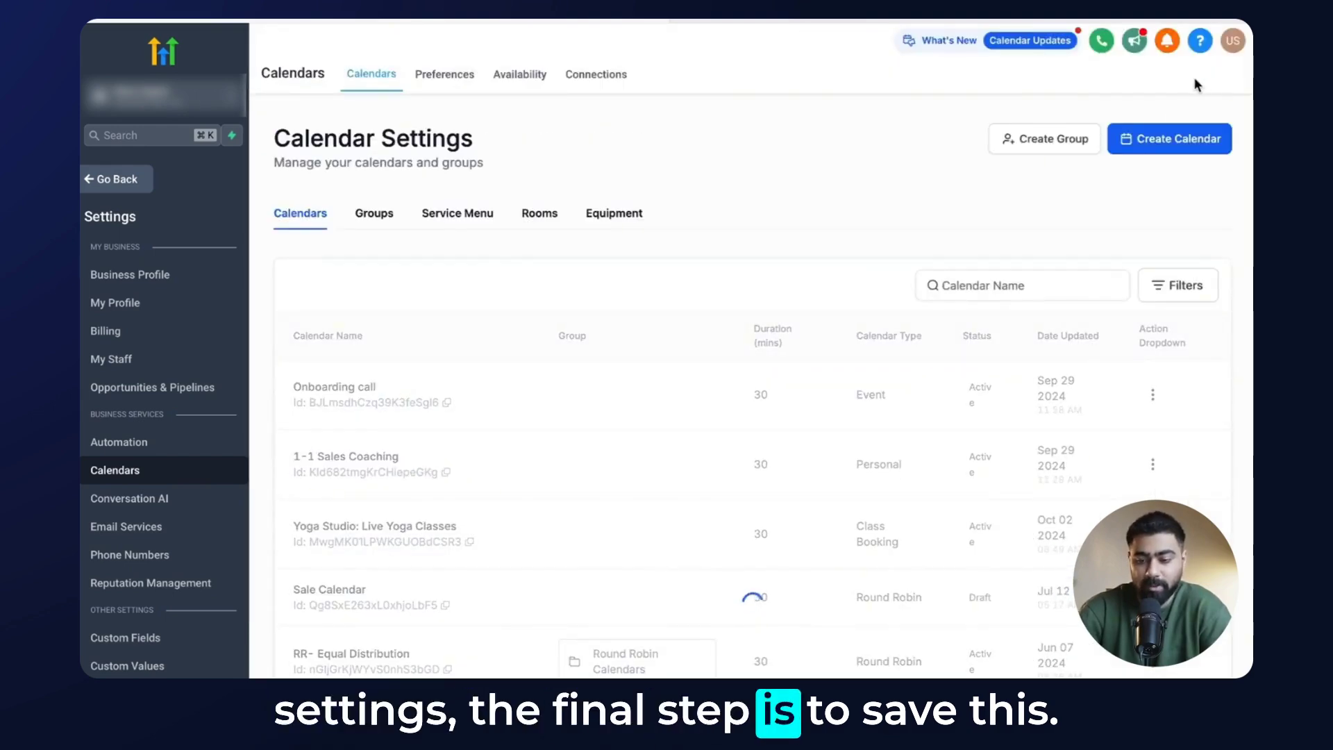
Step: Open the sharing options of the newly saved yoga class calendar, view its embed code and copy its scheduling link
scroll(1155, 499, down, 4)
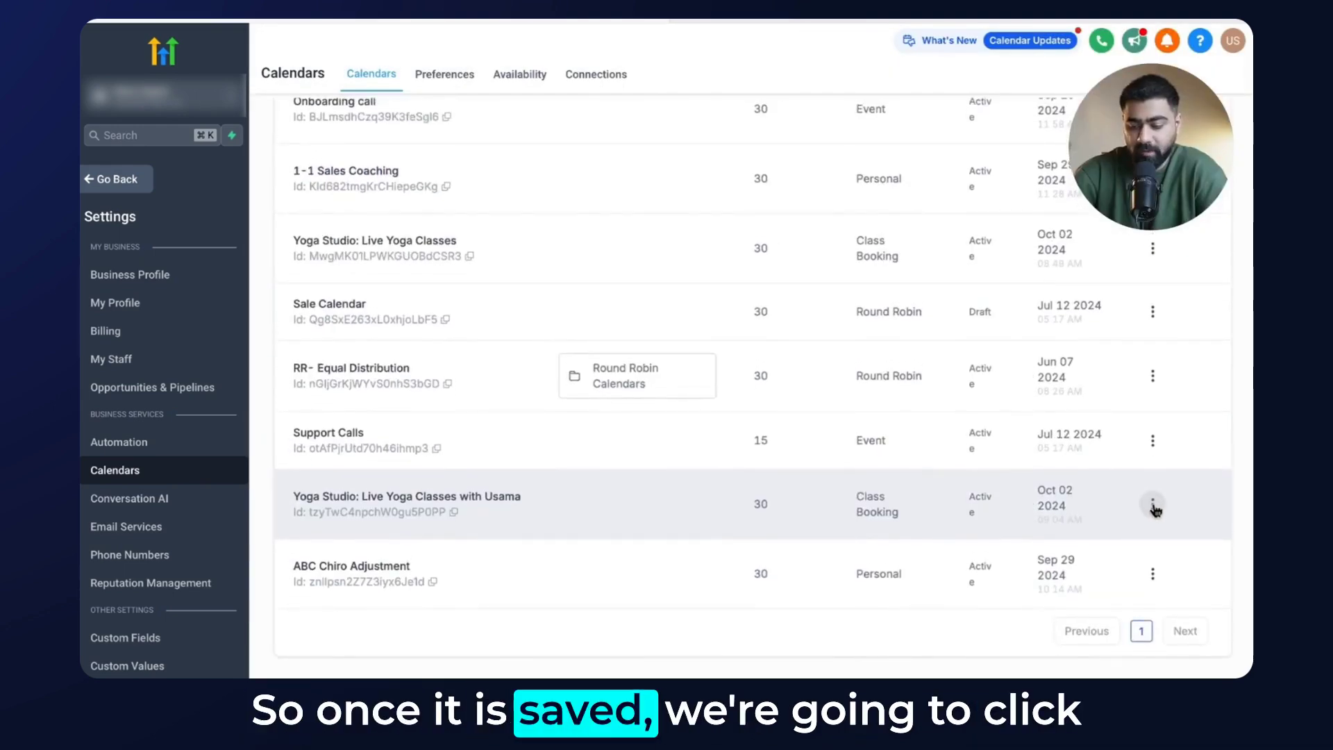
click(1152, 506)
click(1111, 390)
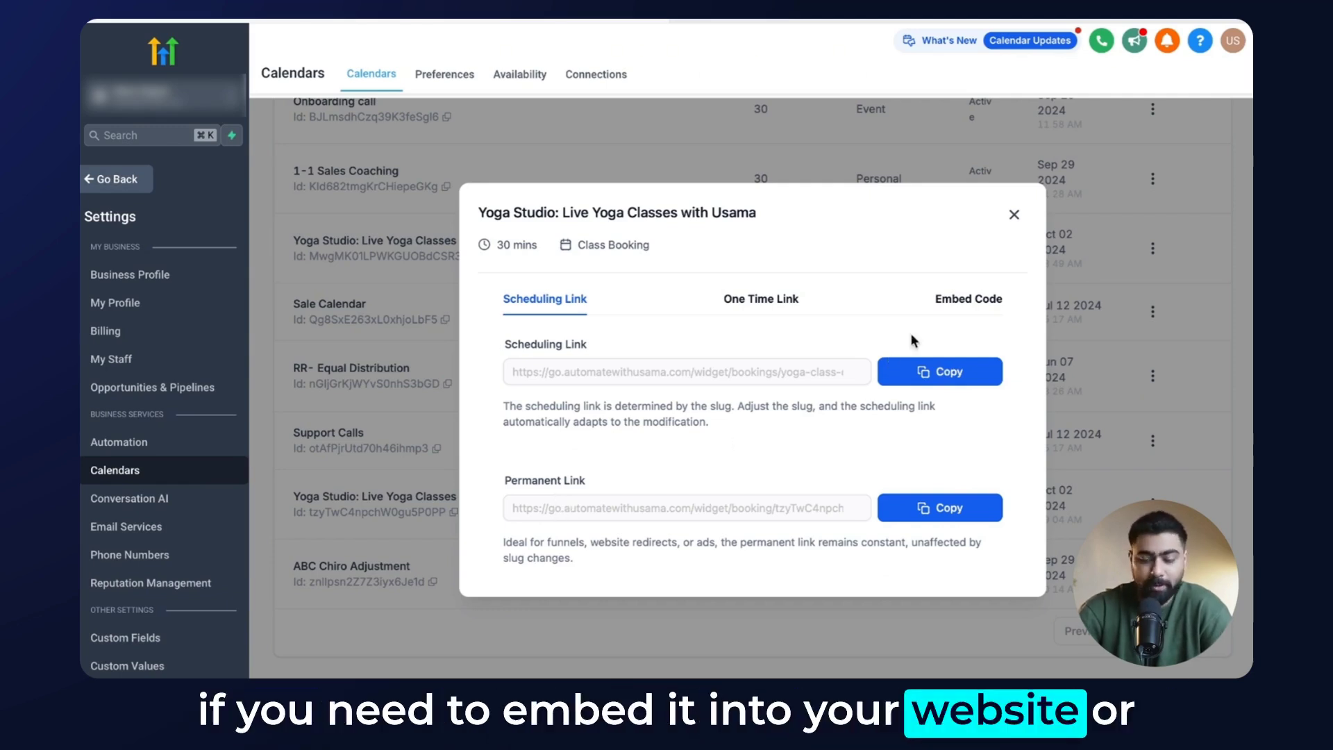
click(949, 314)
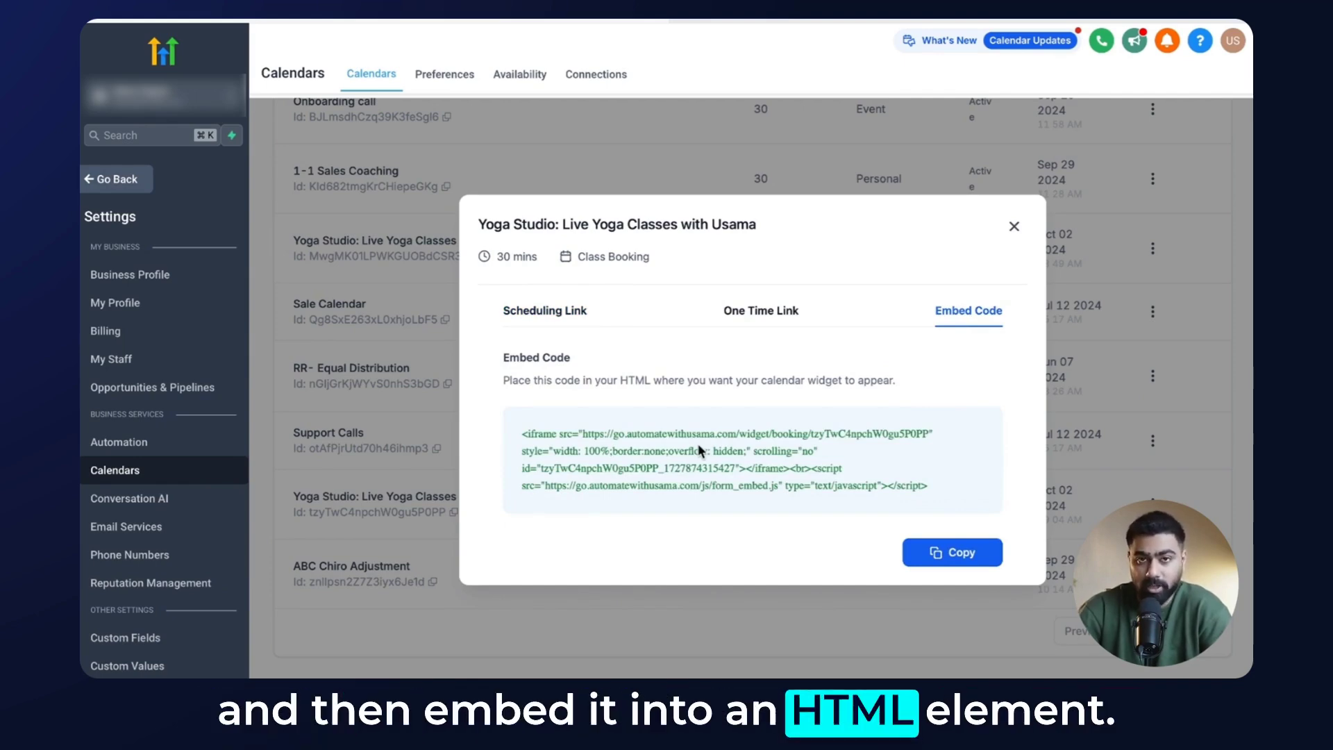
click(545, 310)
click(940, 371)
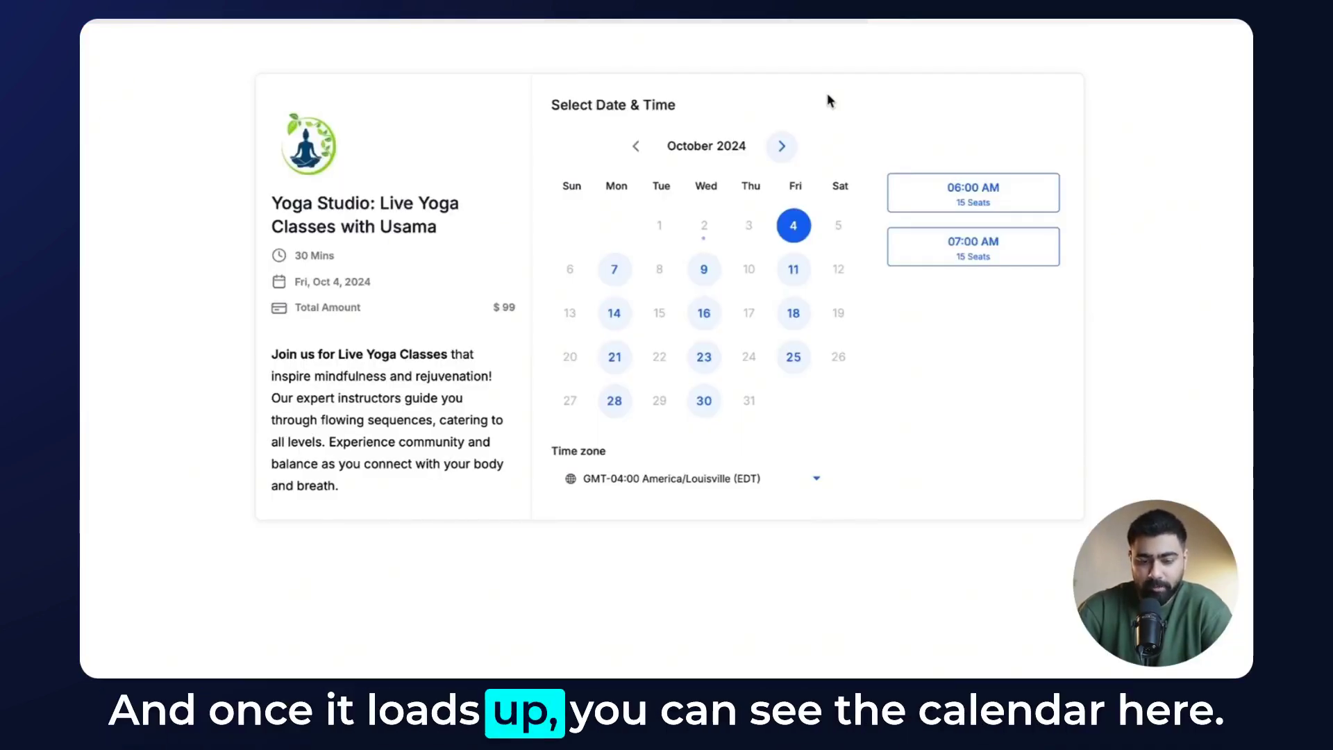
Step: Examine the class title, total amount and description on the public booking page
drag(467, 228, 261, 202)
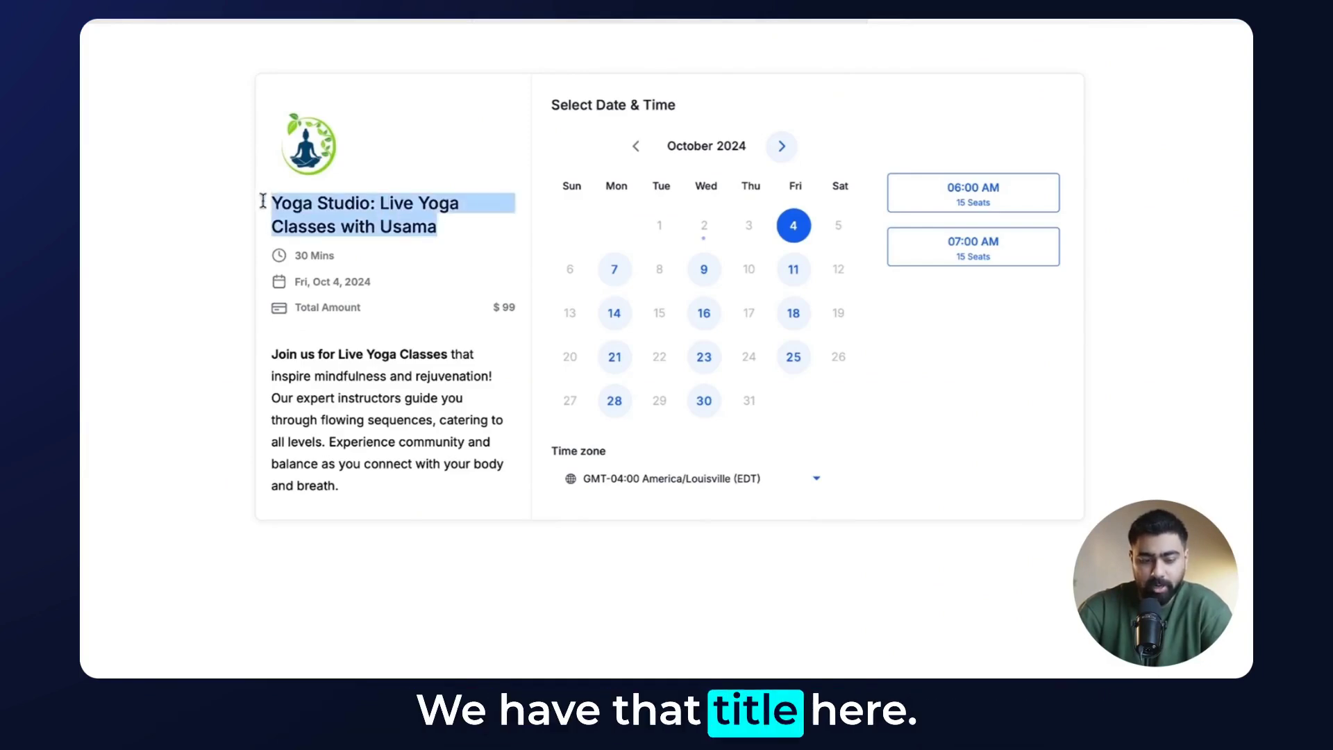
drag(488, 308, 527, 305)
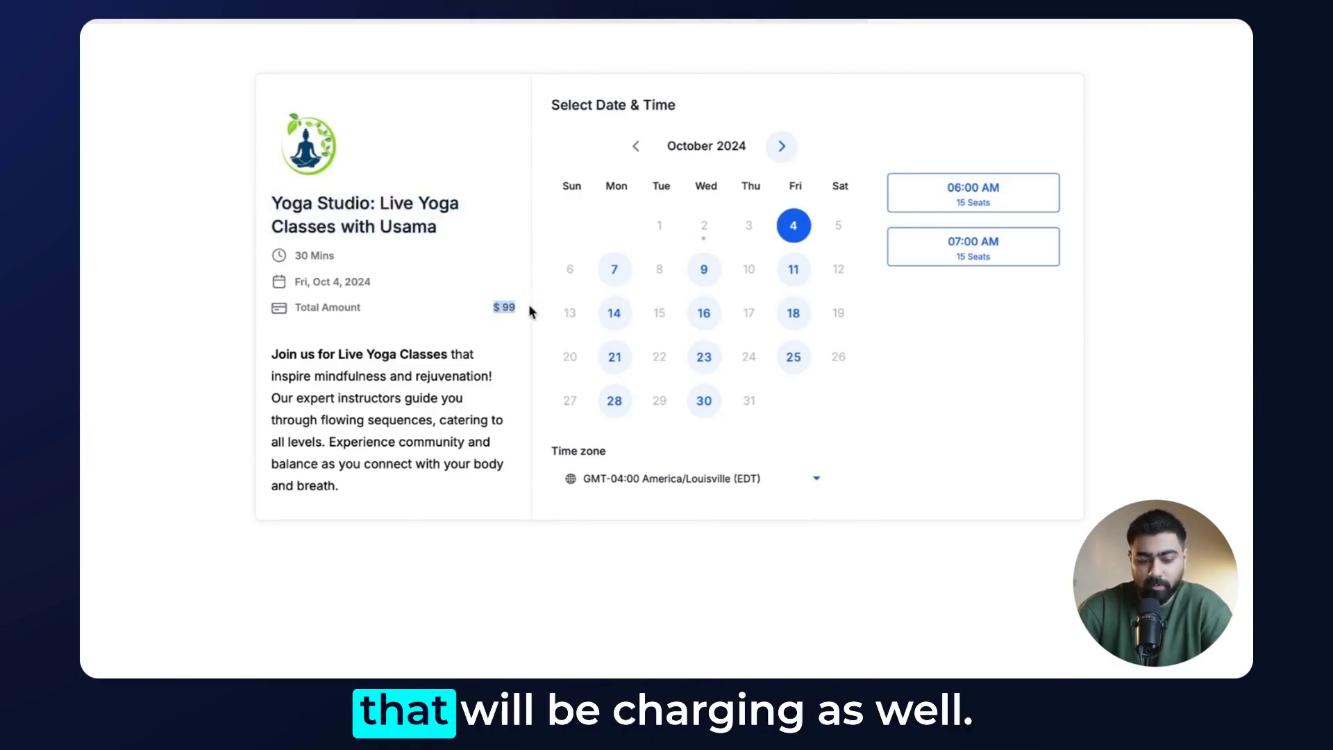
drag(351, 488, 309, 353)
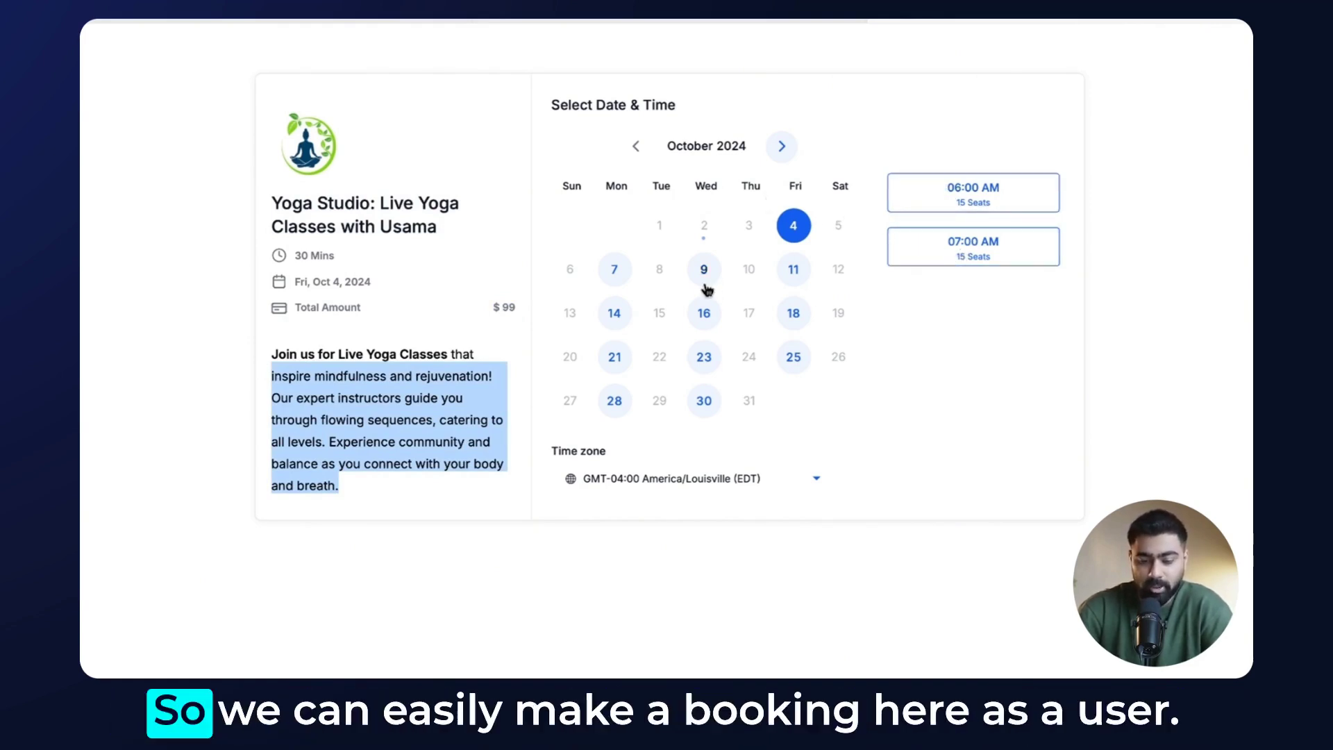
Step: Select the 06:00 AM slot on October 7, check the contact and payment details, and schedule the meeting
click(615, 270)
click(972, 191)
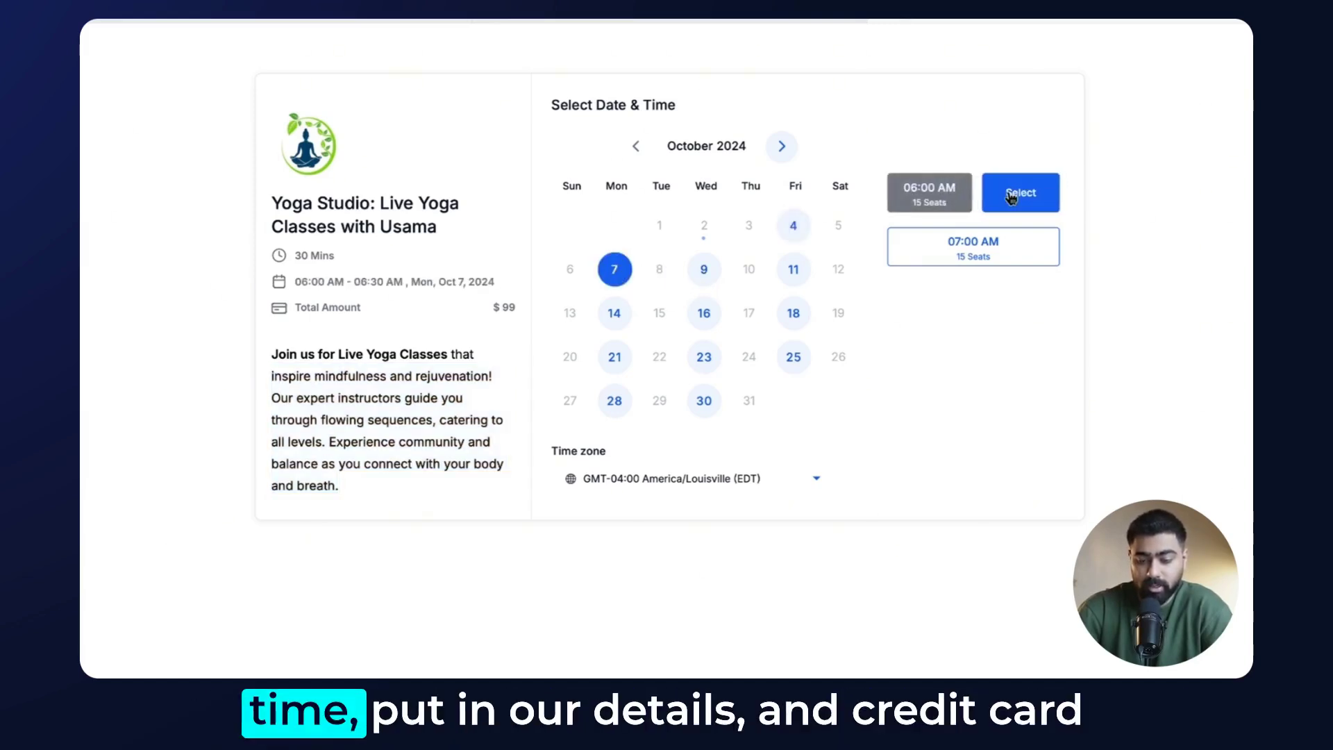
click(1018, 191)
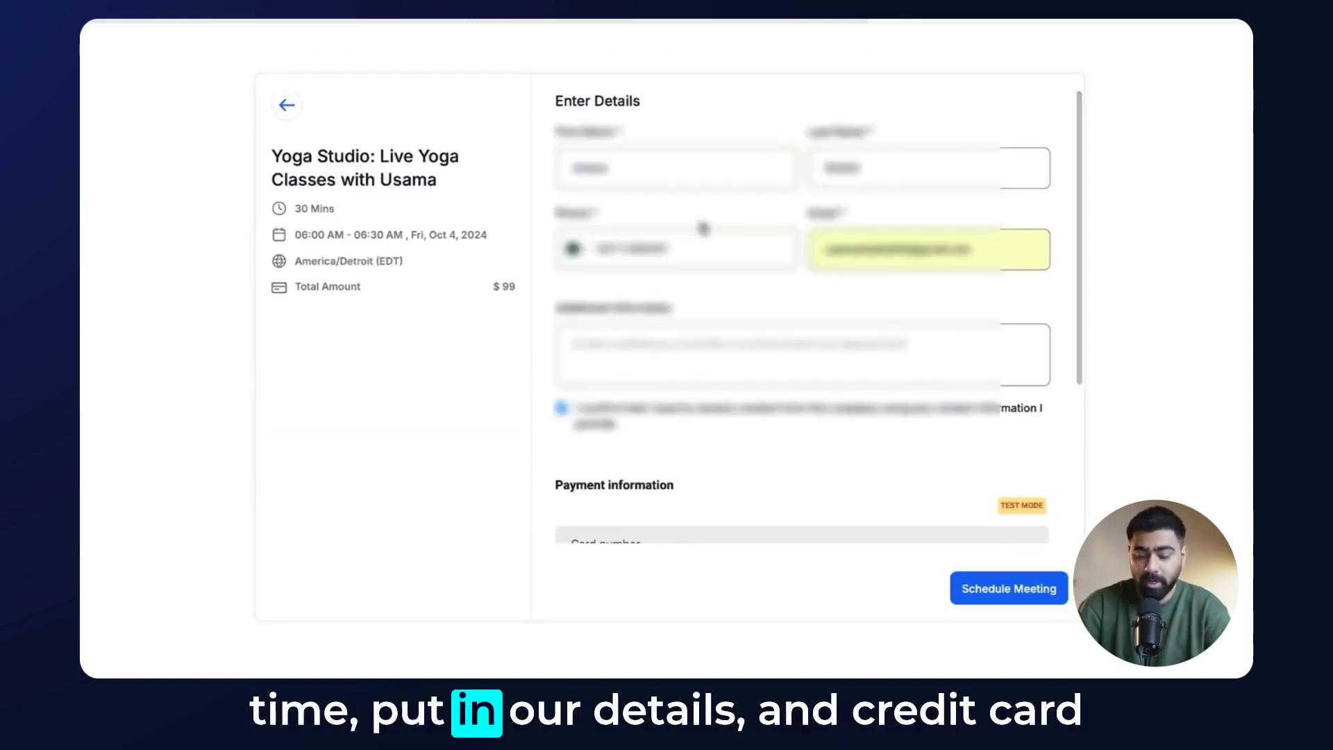
scroll(734, 314, down, 4)
scroll(734, 314, up, 1)
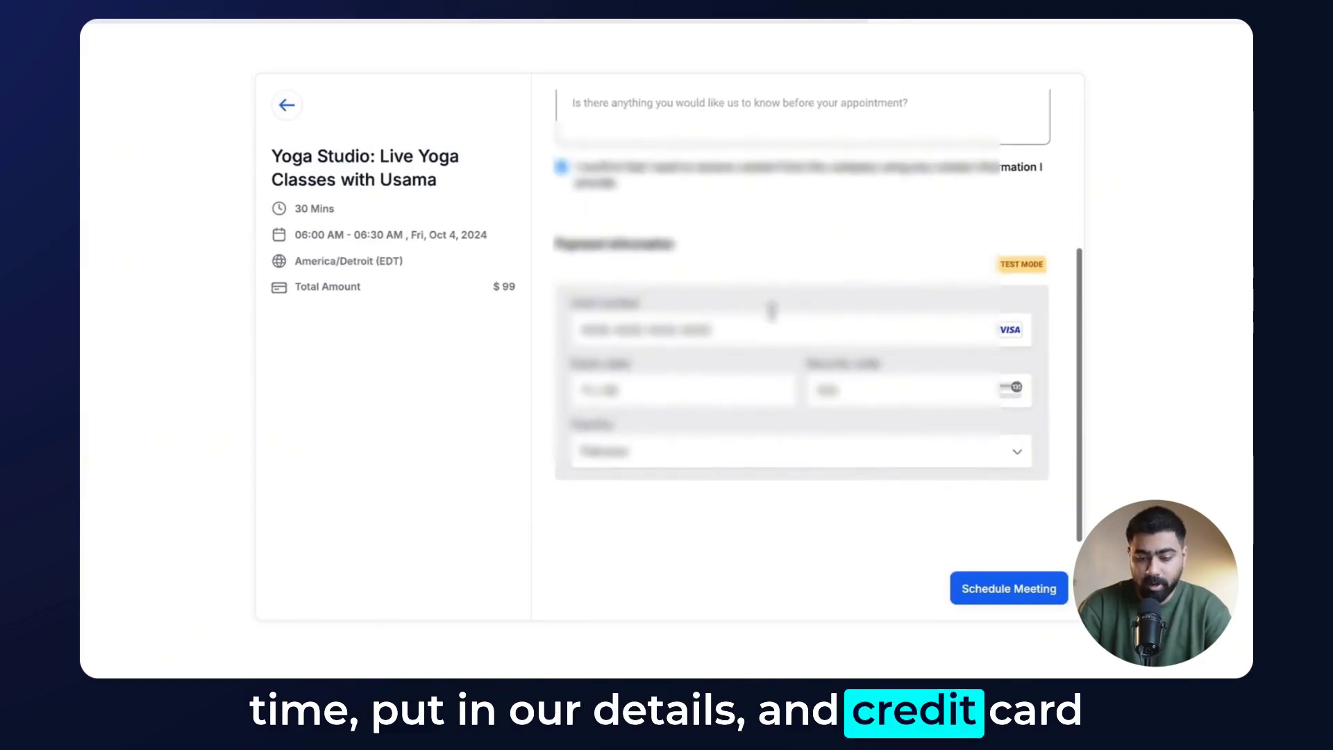
click(1023, 583)
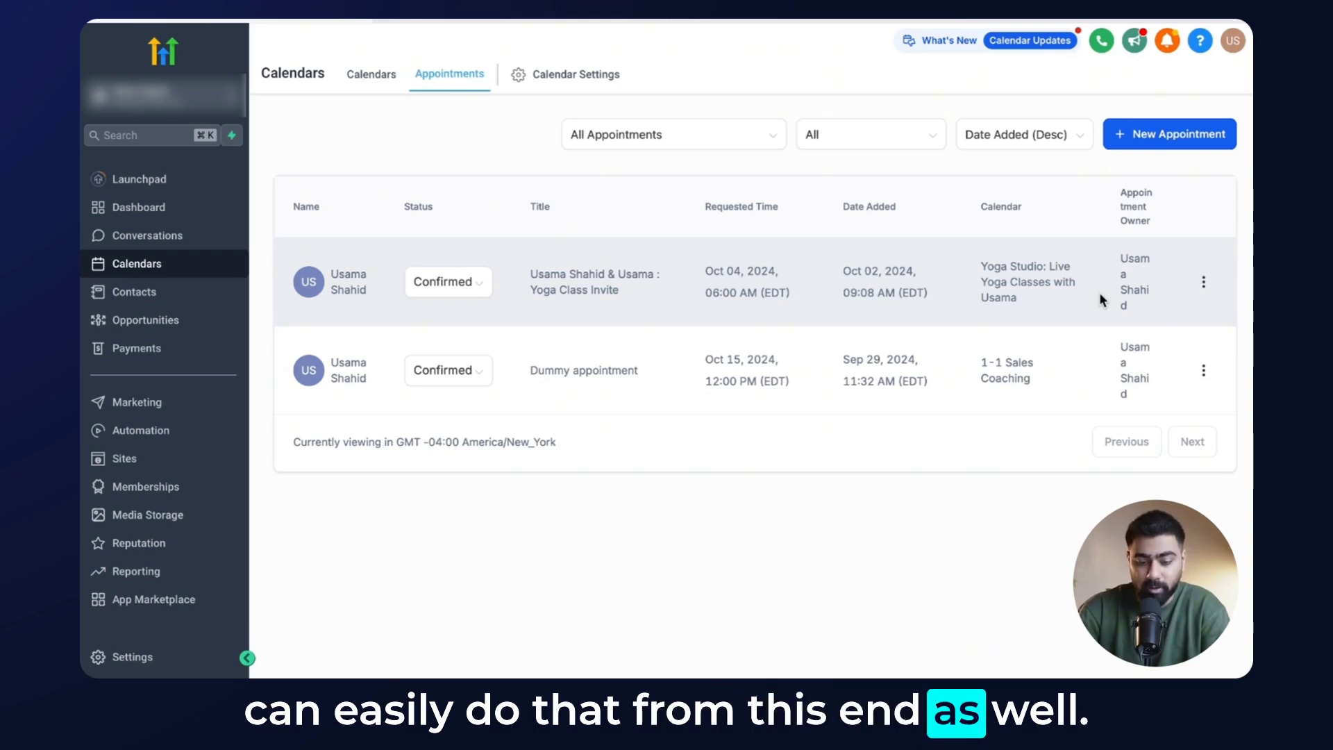
Step: Reschedule the yoga class appointment to start on Oct 7, 2024 at 6:00 AM and save it
click(1204, 282)
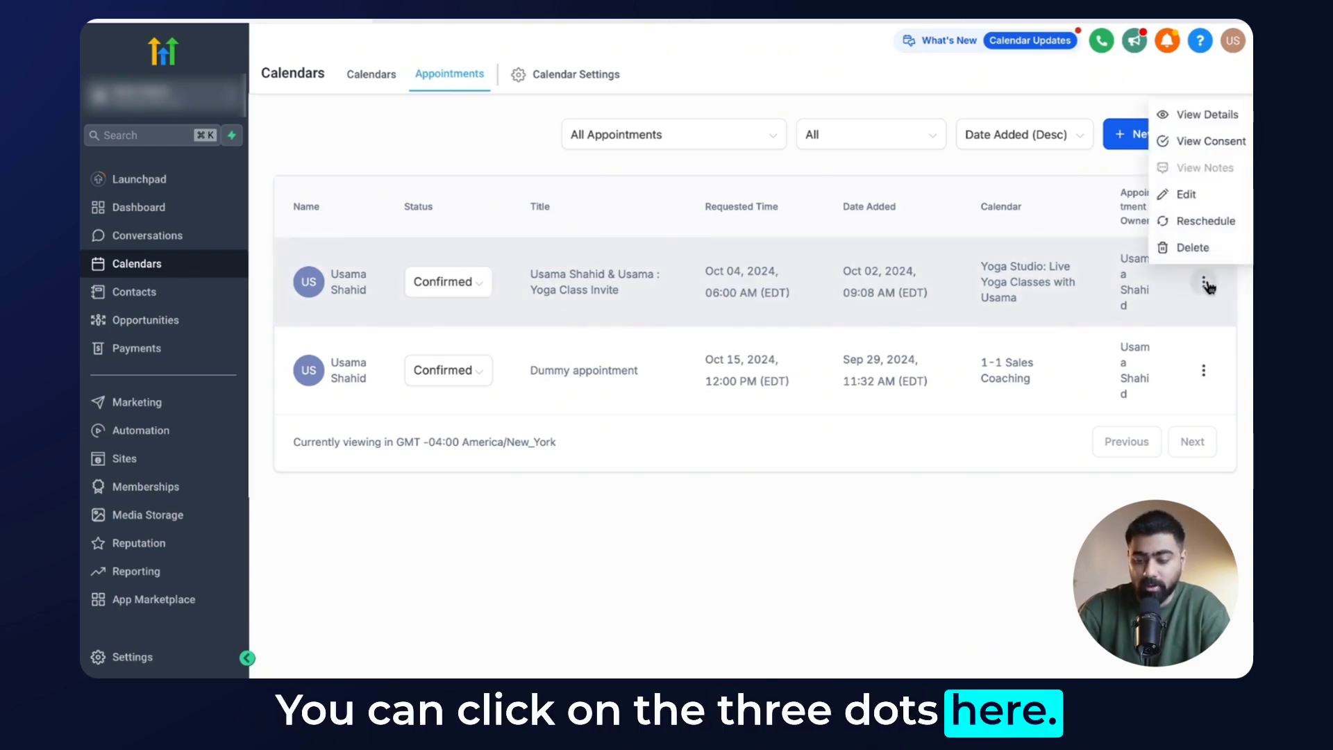
click(1206, 224)
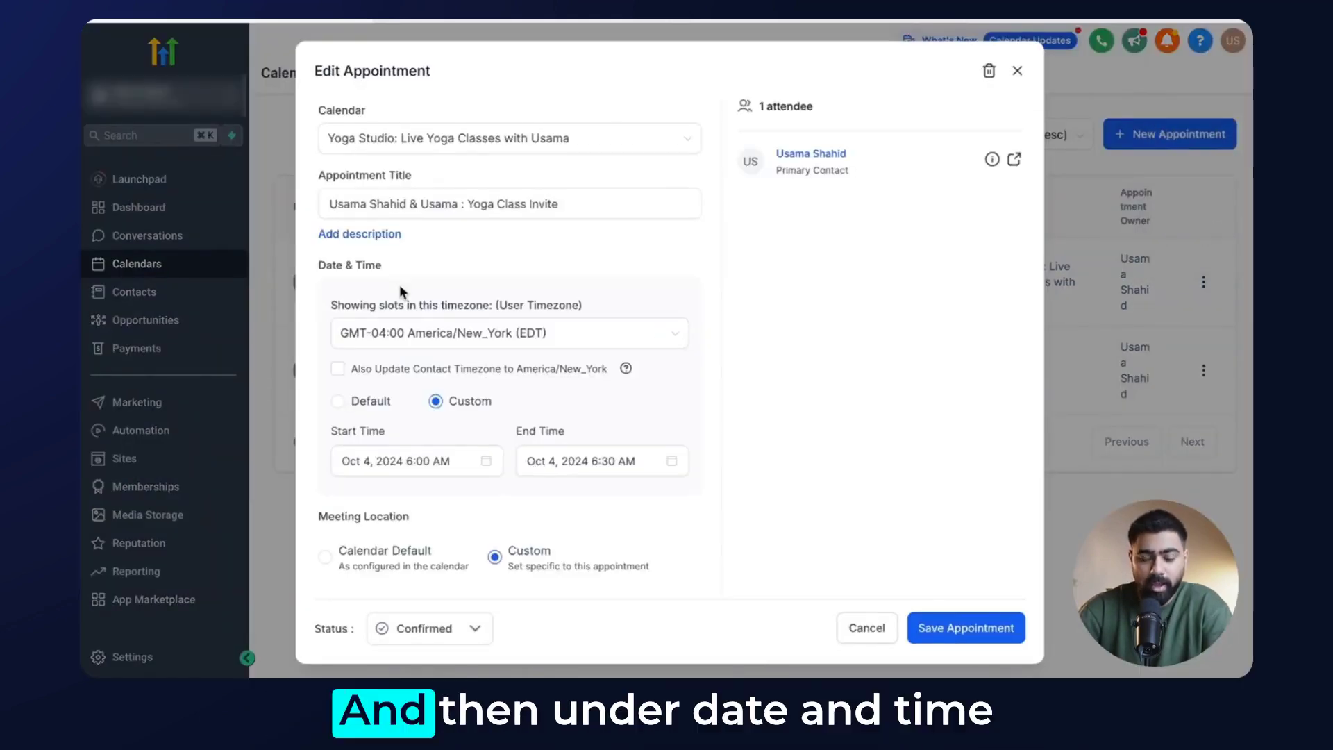
click(384, 450)
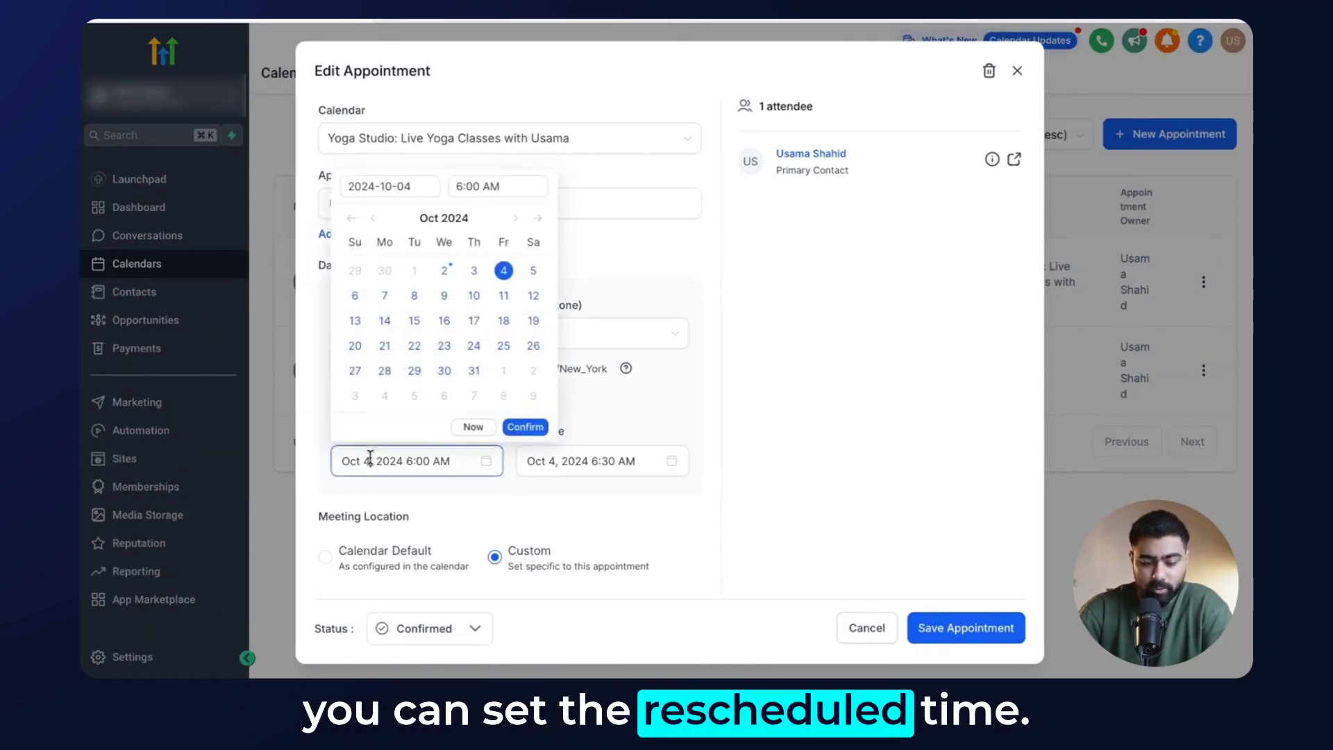
click(525, 426)
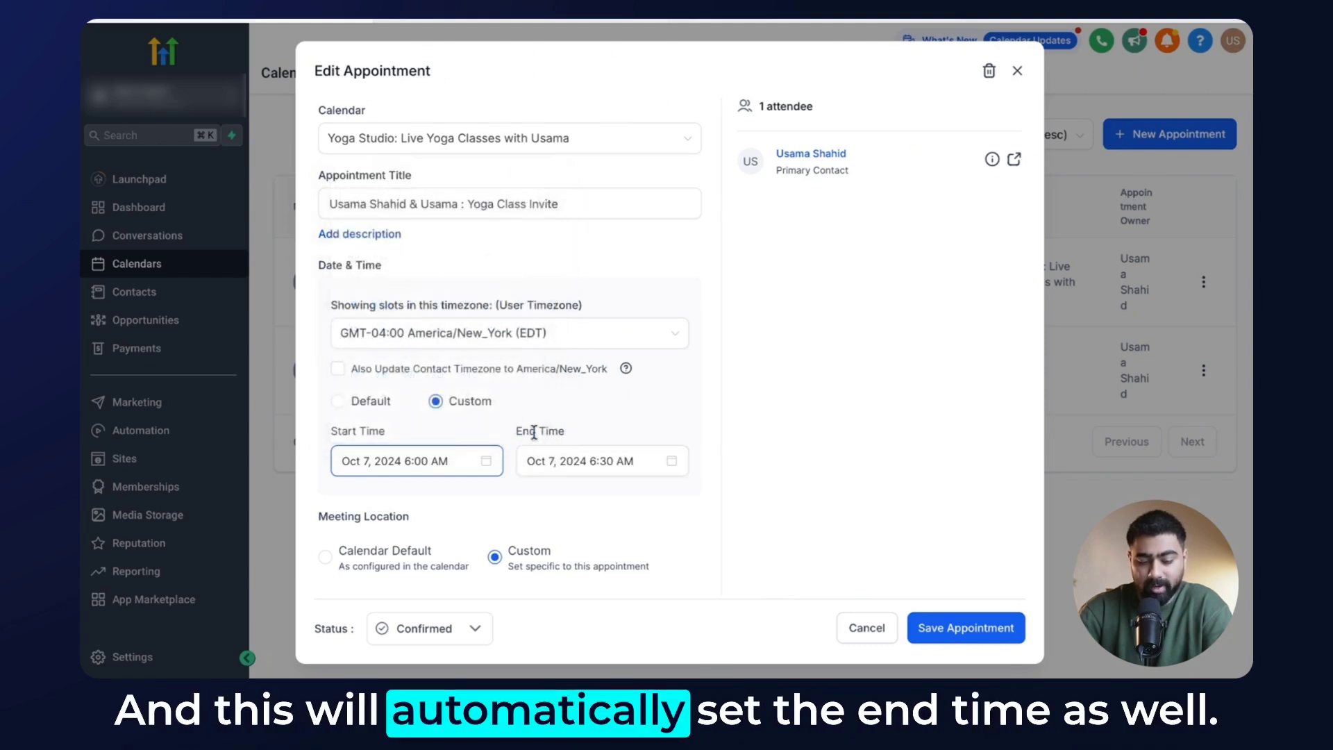
click(962, 634)
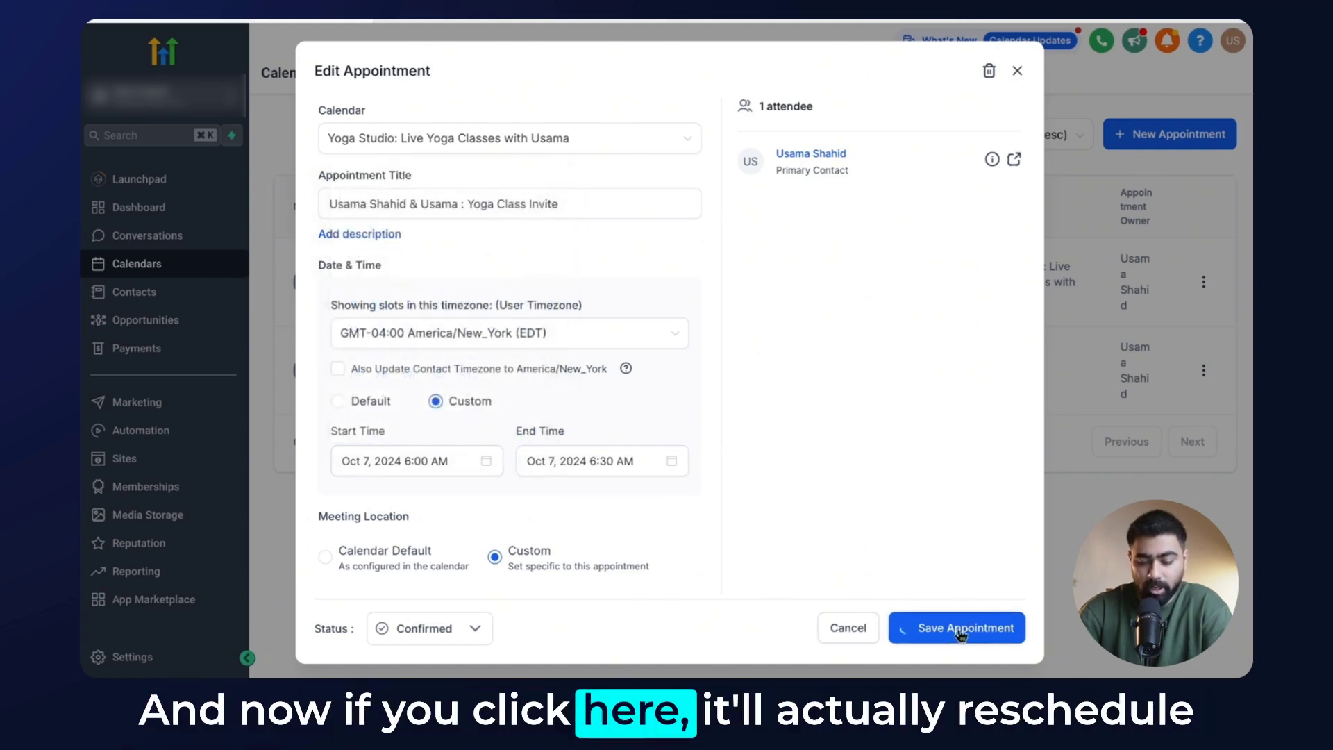